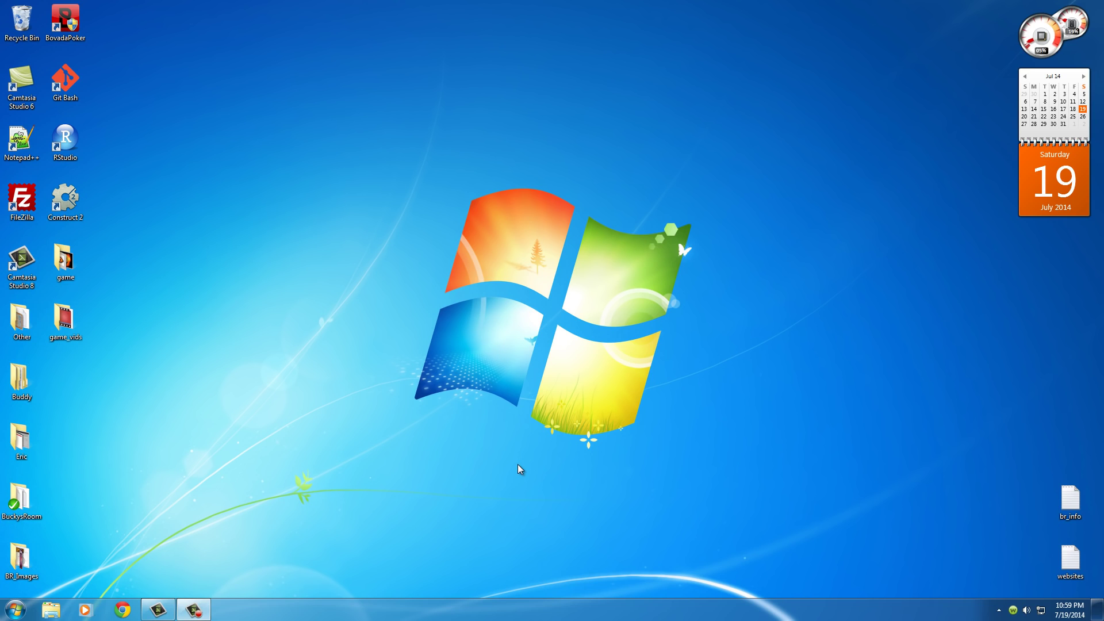
- Check the images in the game folder on the desktop, then close the folder
{"action": "left_click", "coordinate": [66, 259]}
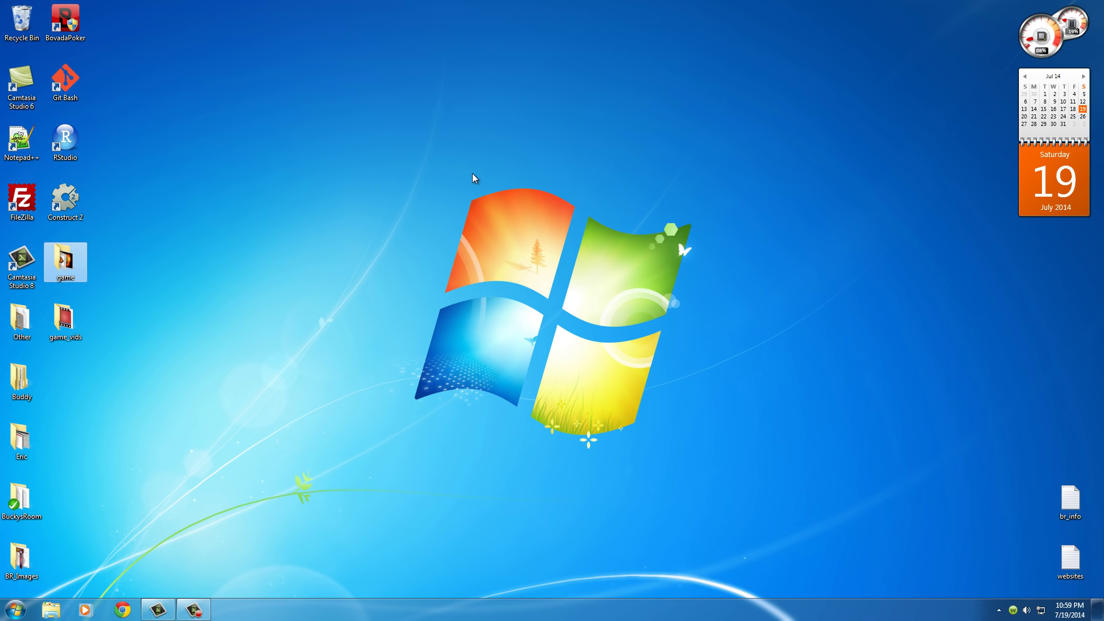
{"action": "double_click", "coordinate": [65, 262]}
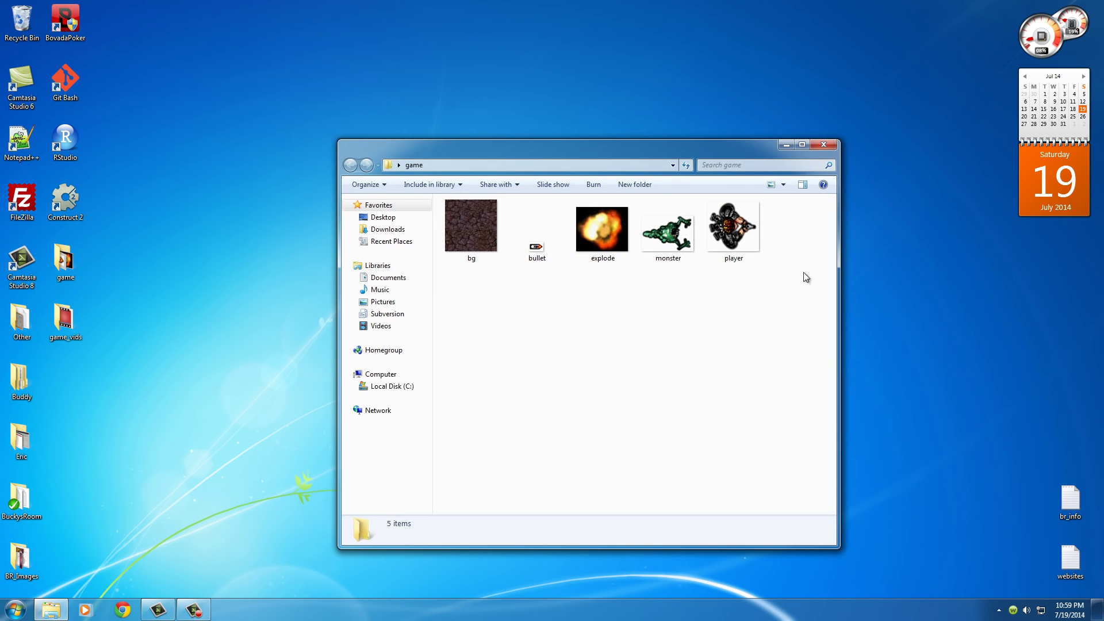
{"action": "left_click", "coordinate": [823, 145]}
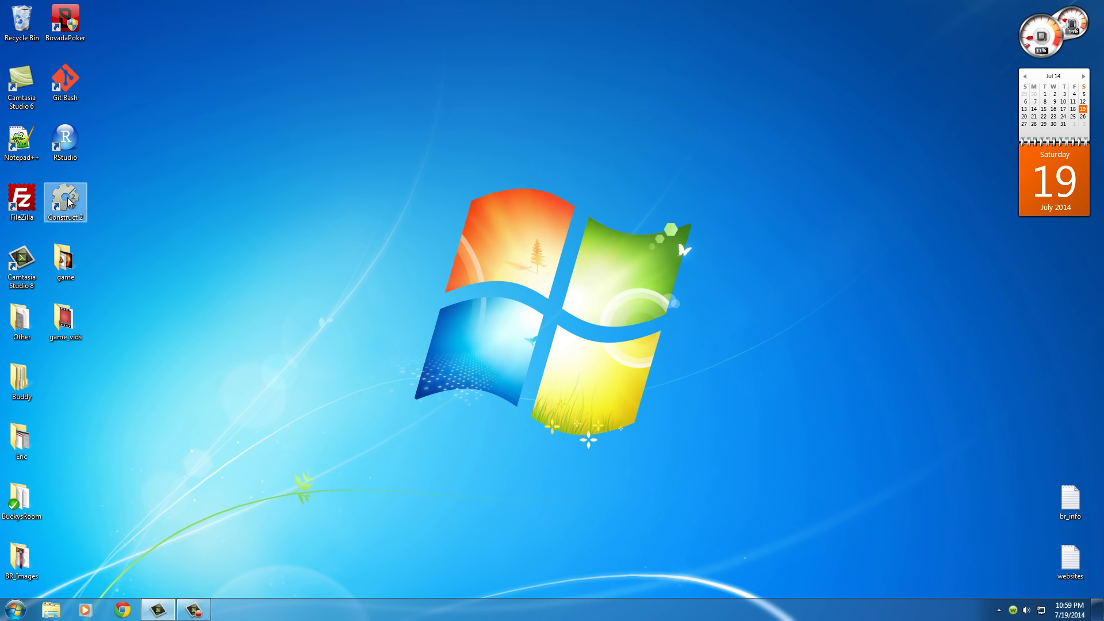
- Launch Construct 2 and start a new empty project with default settings
{"action": "left_click", "coordinate": [68, 200]}
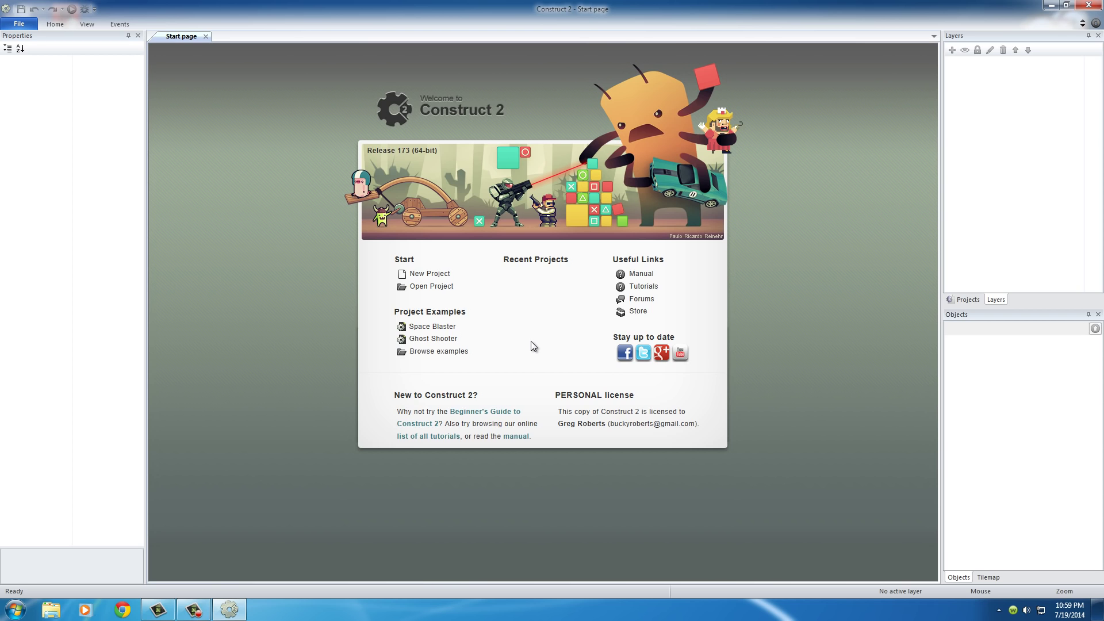
{"action": "left_click", "coordinate": [432, 276]}
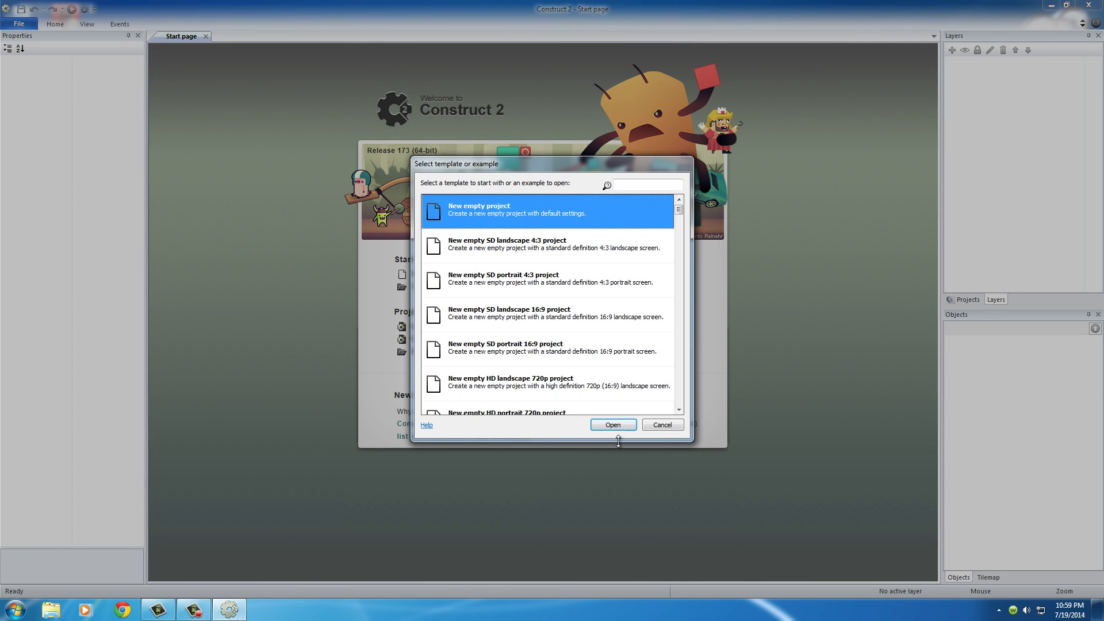
{"action": "left_click", "coordinate": [608, 426]}
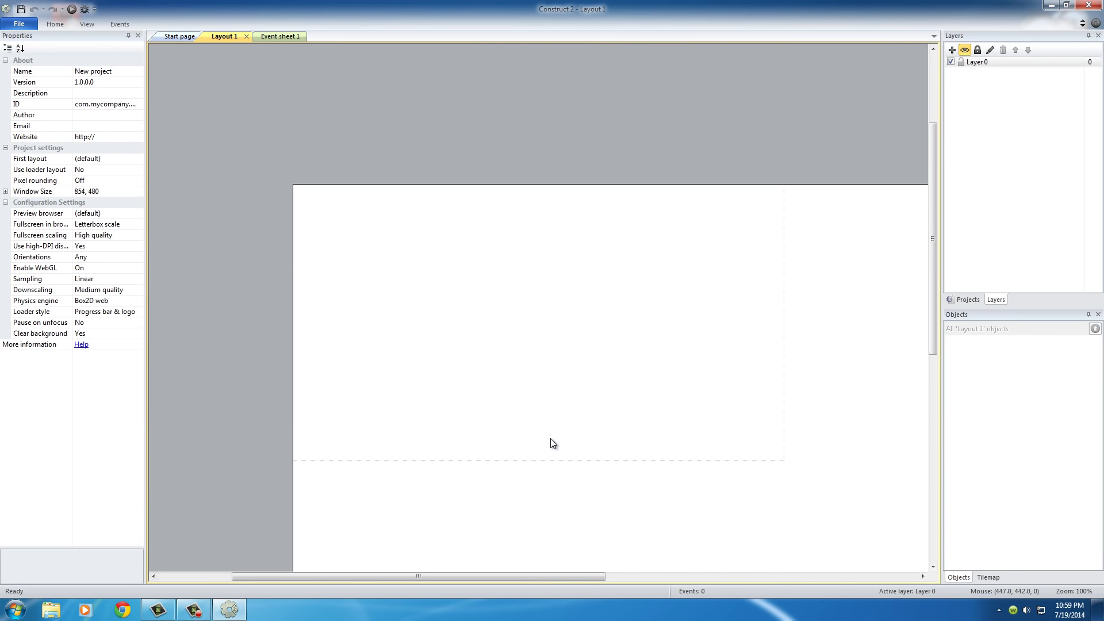
{"action": "scroll", "coordinate": [550, 439], "scroll_direction": "down", "scroll_amount": 3}
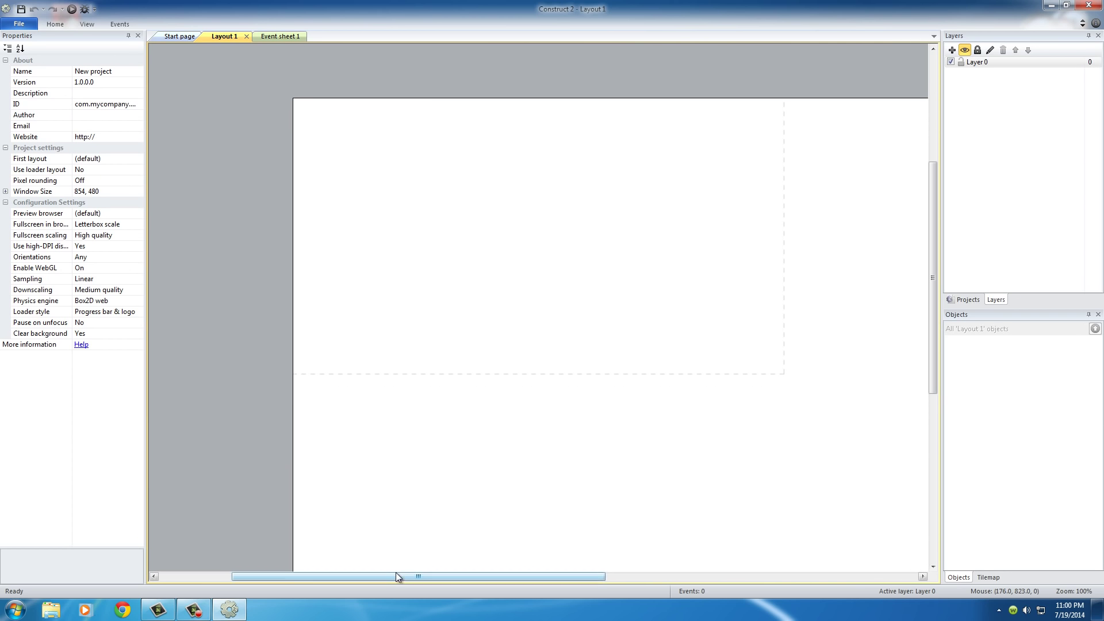
{"action": "left_click_drag", "start_coordinate": [418, 577], "coordinate": [444, 575]}
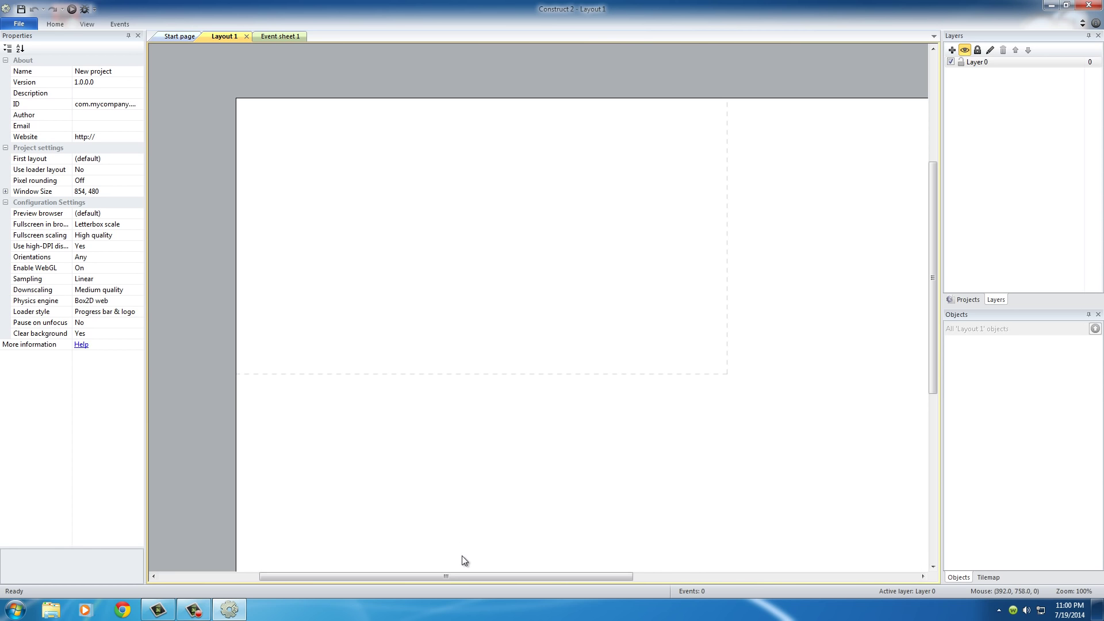
{"action": "left_click_drag", "start_coordinate": [444, 577], "coordinate": [460, 577]}
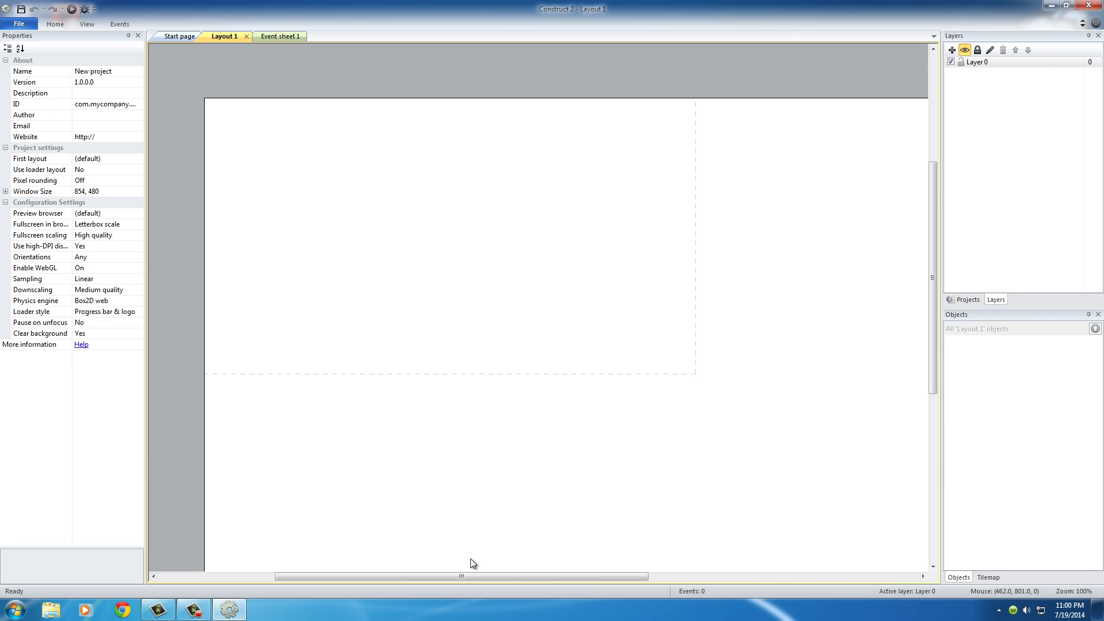
{"action": "scroll", "coordinate": [632, 439], "scroll_direction": "down", "scroll_amount": 1}
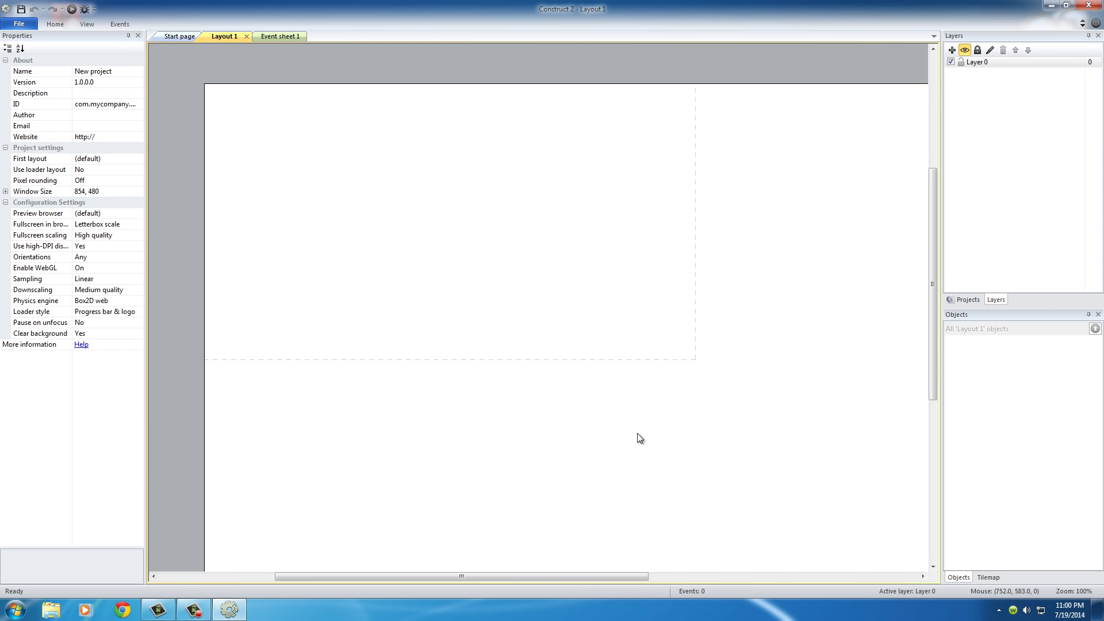
{"action": "left_click", "coordinate": [71, 9]}
{"action": "scroll", "coordinate": [372, 300], "scroll_direction": "down", "scroll_amount": 1}
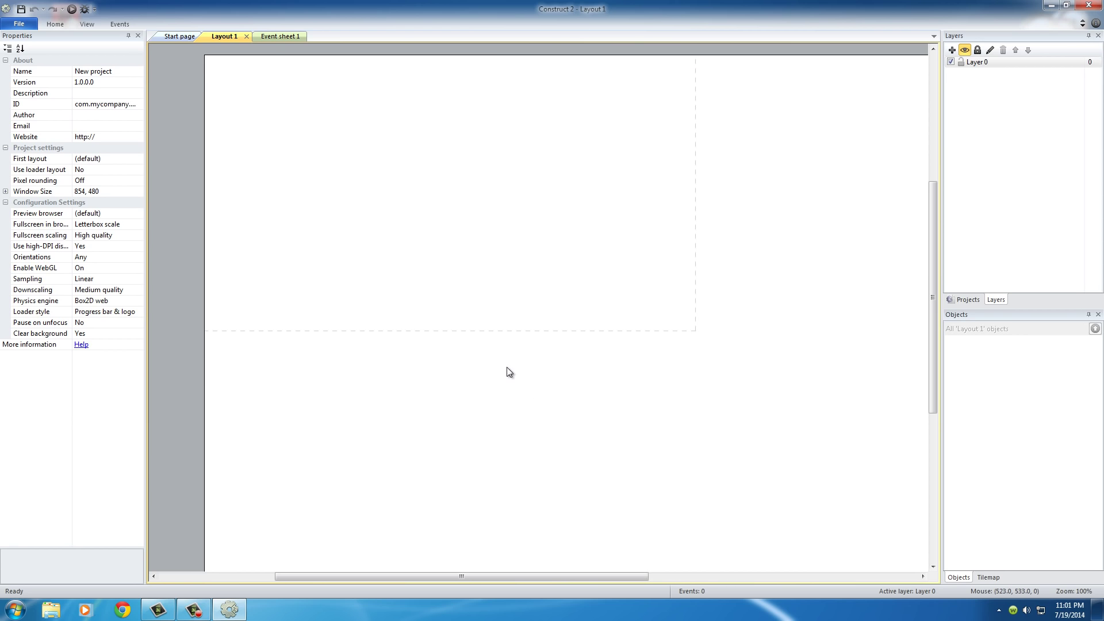
- Insert a new Tiled Background object from the layout's Insert new object list
{"action": "right_click", "coordinate": [496, 380]}
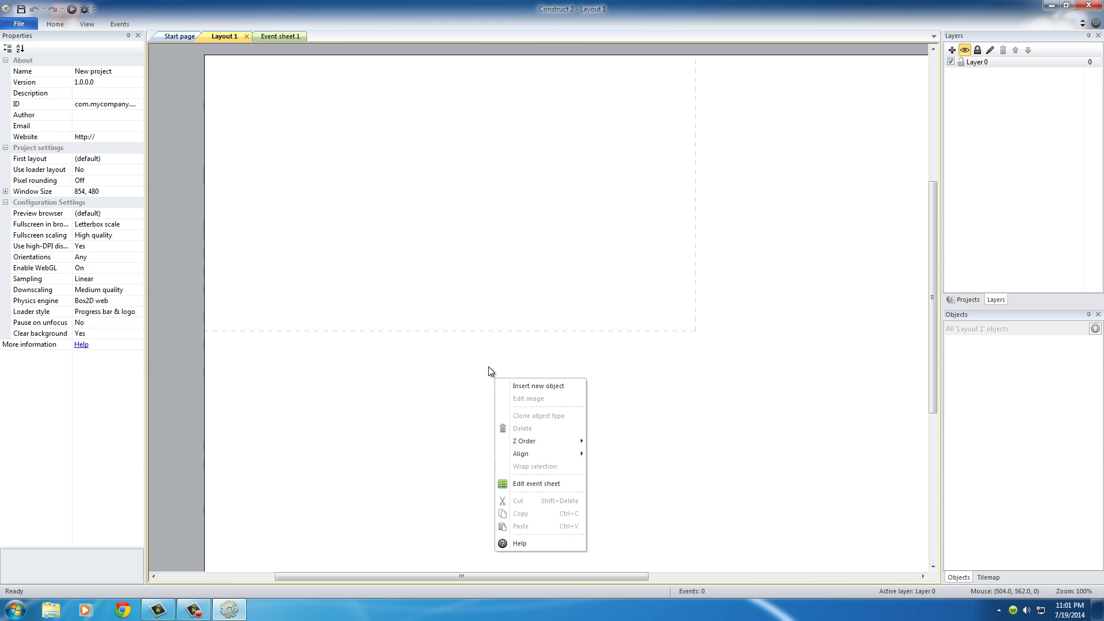
{"action": "right_click", "coordinate": [580, 355]}
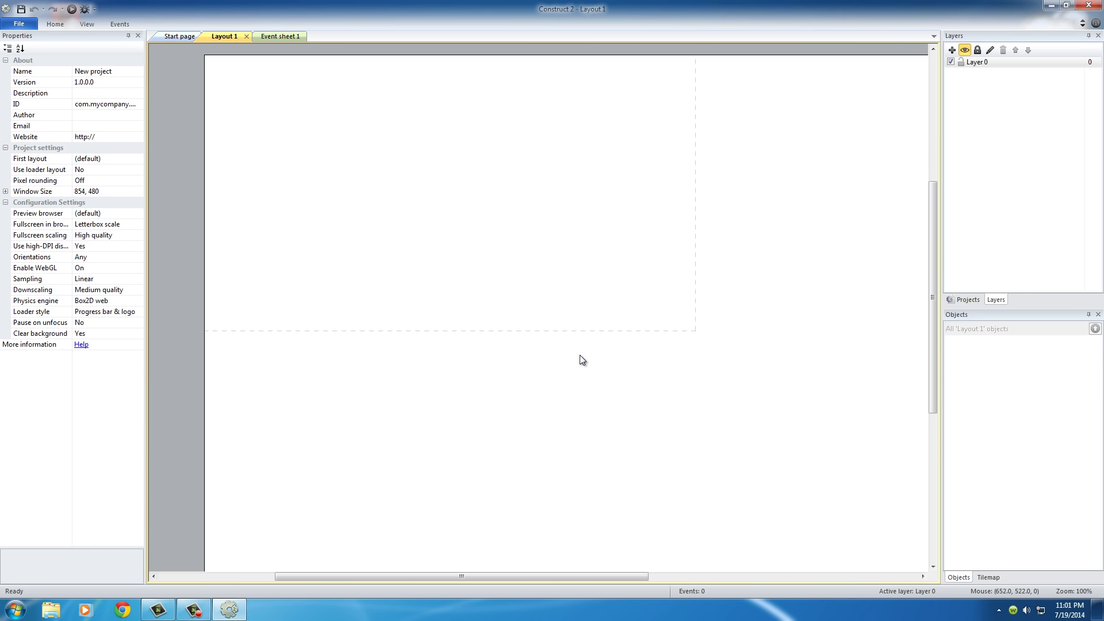
{"action": "right_click", "coordinate": [580, 354]}
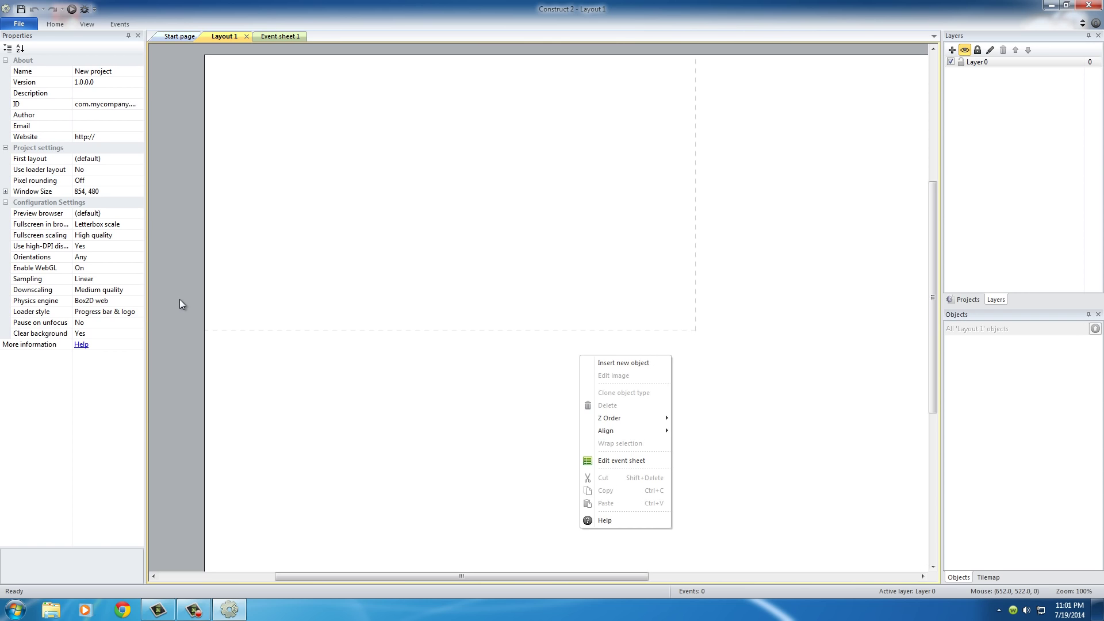
{"action": "right_click", "coordinate": [420, 383]}
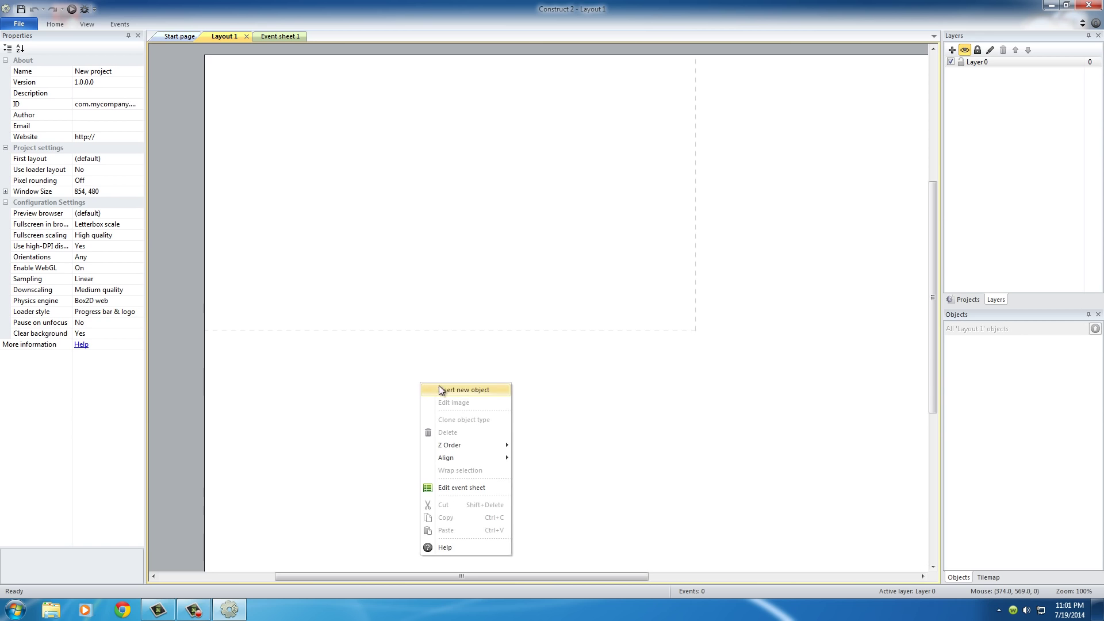
{"action": "left_click", "coordinate": [472, 391]}
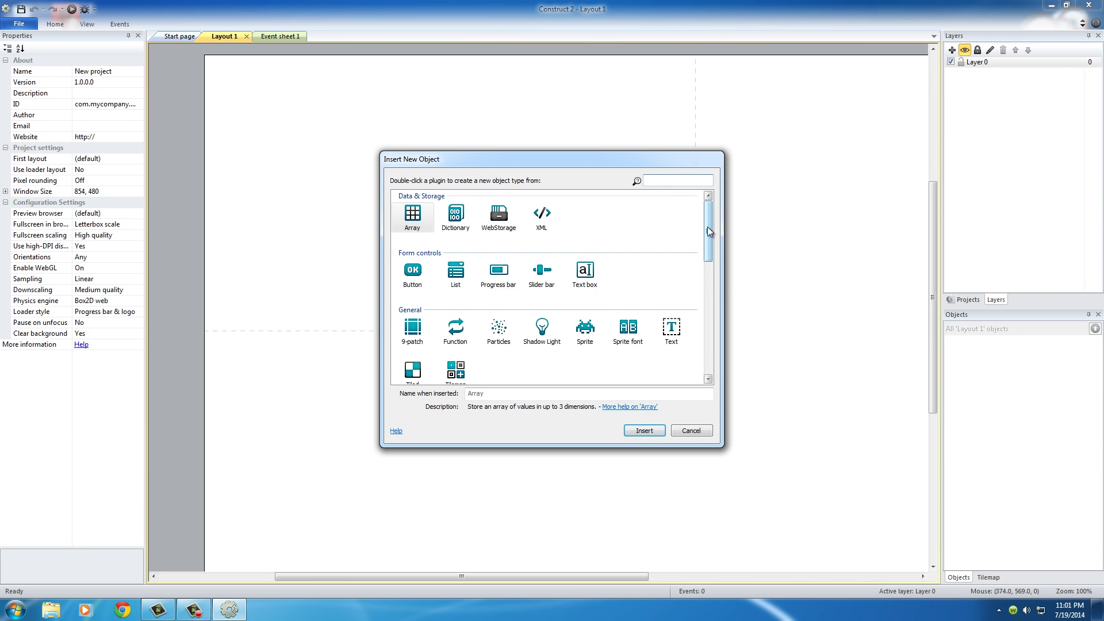
{"action": "left_click_drag", "start_coordinate": [710, 231], "coordinate": [710, 266]}
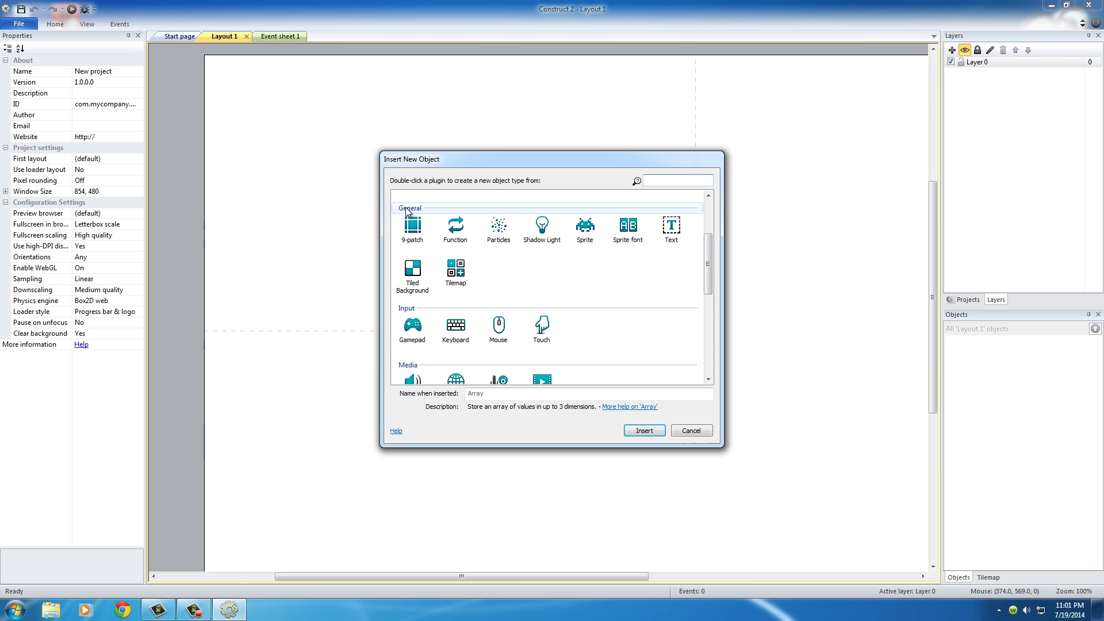
{"action": "double_click", "coordinate": [412, 269]}
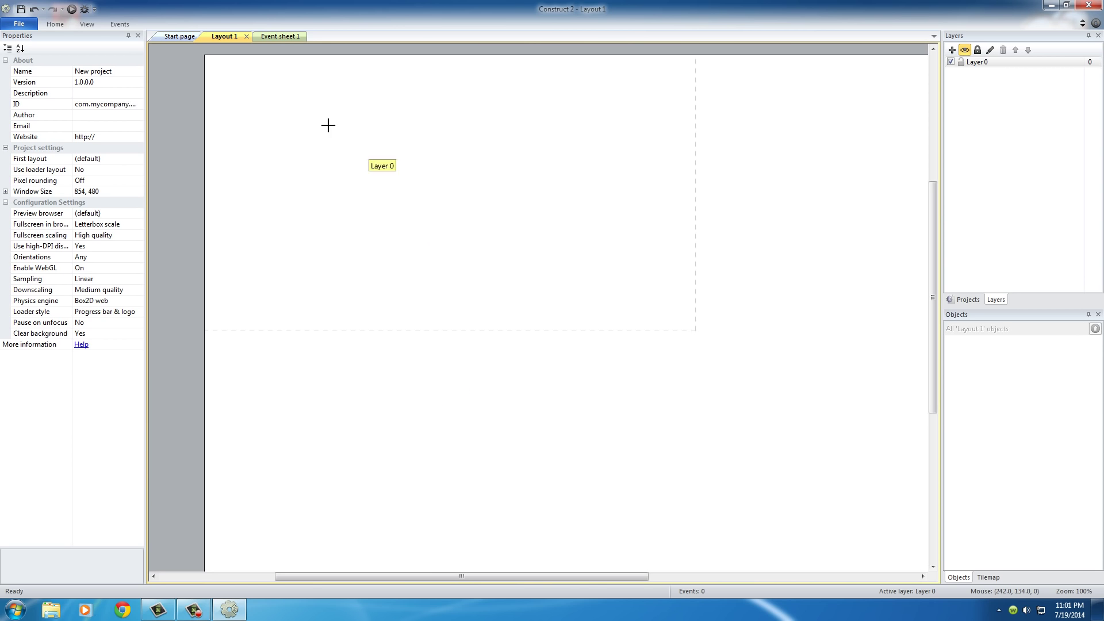
- Place the 512 x 512 Tiled Background on Layout 1 at 243, 172
{"action": "left_click", "coordinate": [343, 153]}
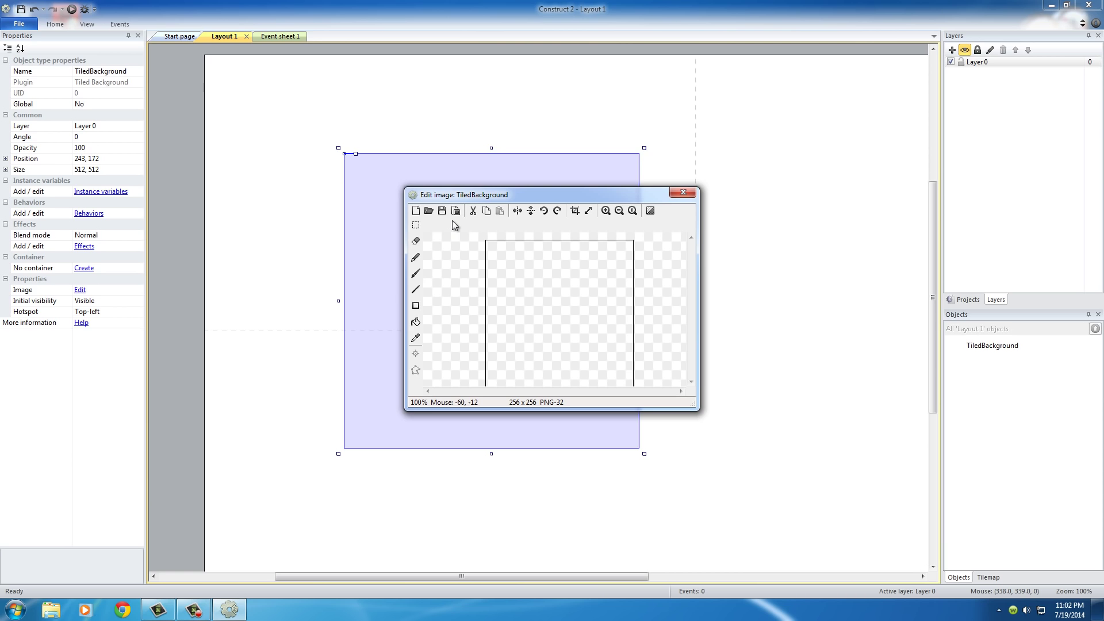
- Load the purple cracked-stone 'bg' texture from the game folder as the Tiled Background image
{"action": "left_click", "coordinate": [429, 211]}
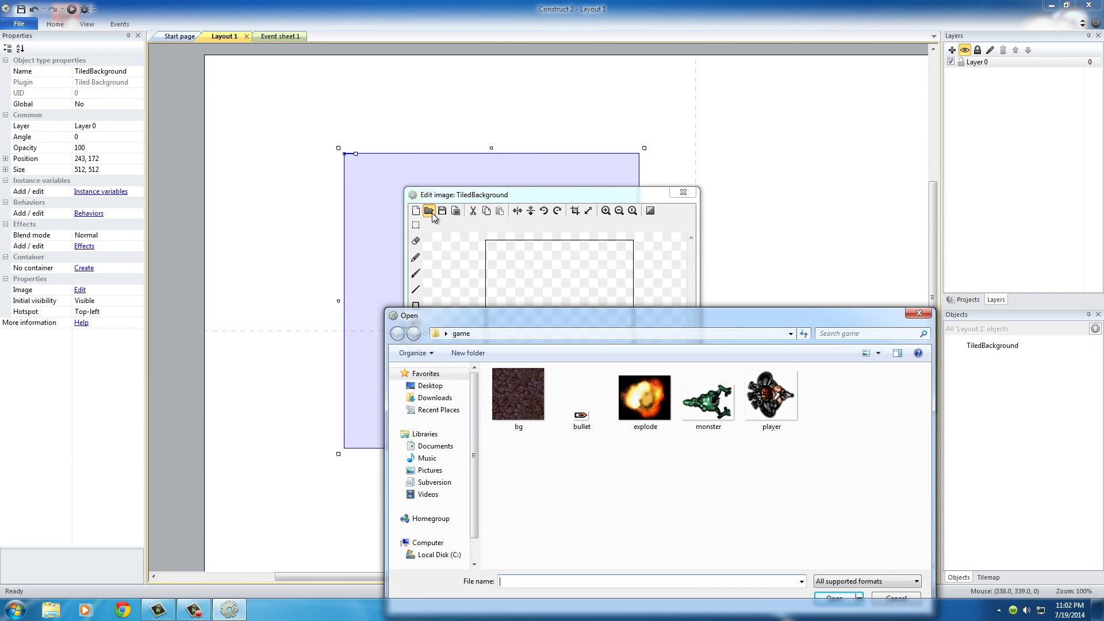
{"action": "left_click_drag", "start_coordinate": [486, 325], "coordinate": [436, 163]}
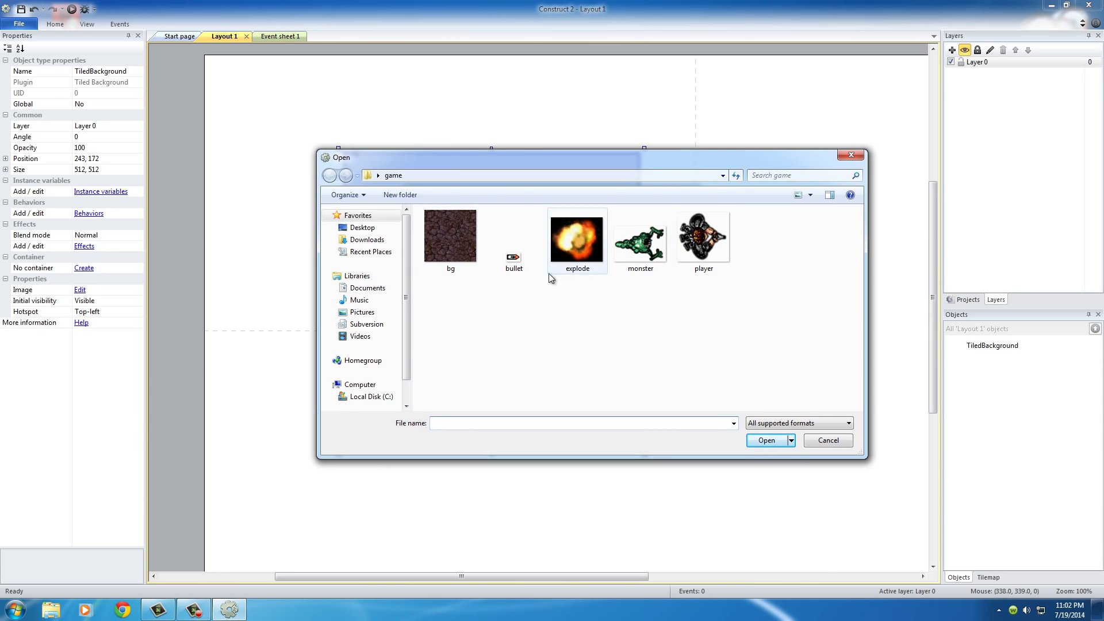
{"action": "double_click", "coordinate": [446, 237]}
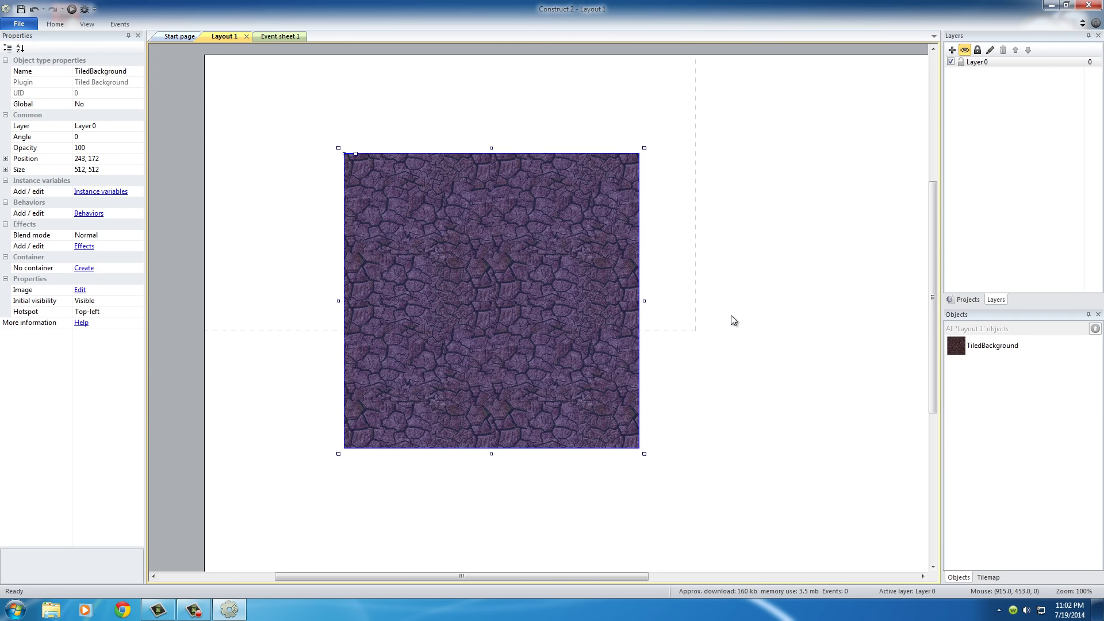
{"action": "scroll", "coordinate": [737, 341], "scroll_direction": "up", "scroll_amount": 3}
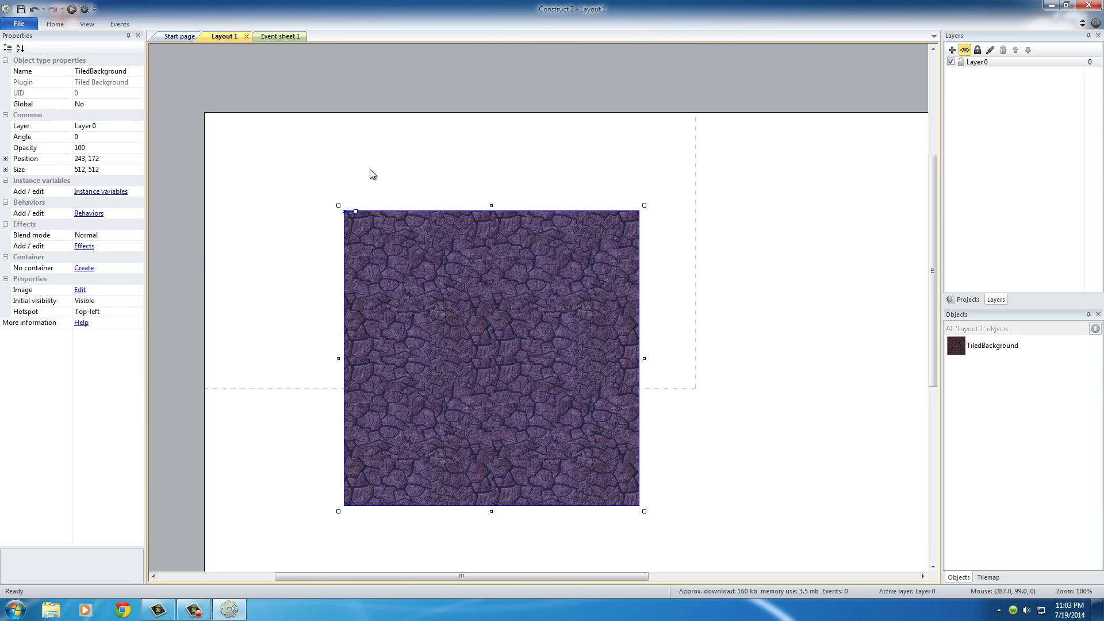
{"action": "left_click", "coordinate": [391, 154]}
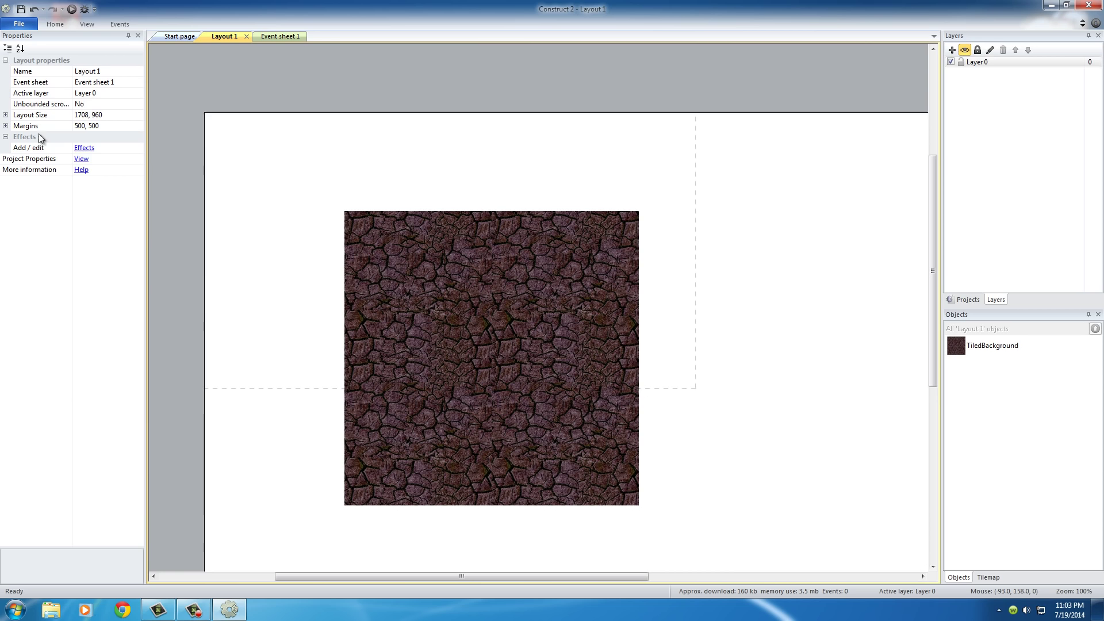
{"action": "left_click", "coordinate": [473, 274]}
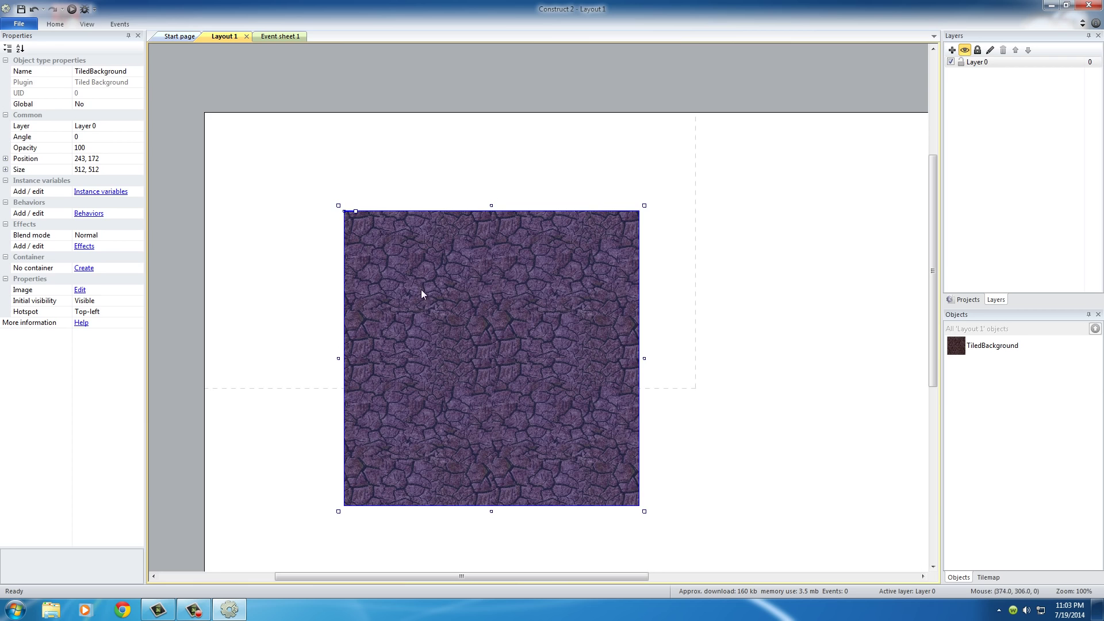
- Move the tiled background to position 0, 0 at the layout's top-left corner
{"action": "left_click_drag", "start_coordinate": [421, 290], "coordinate": [356, 244]}
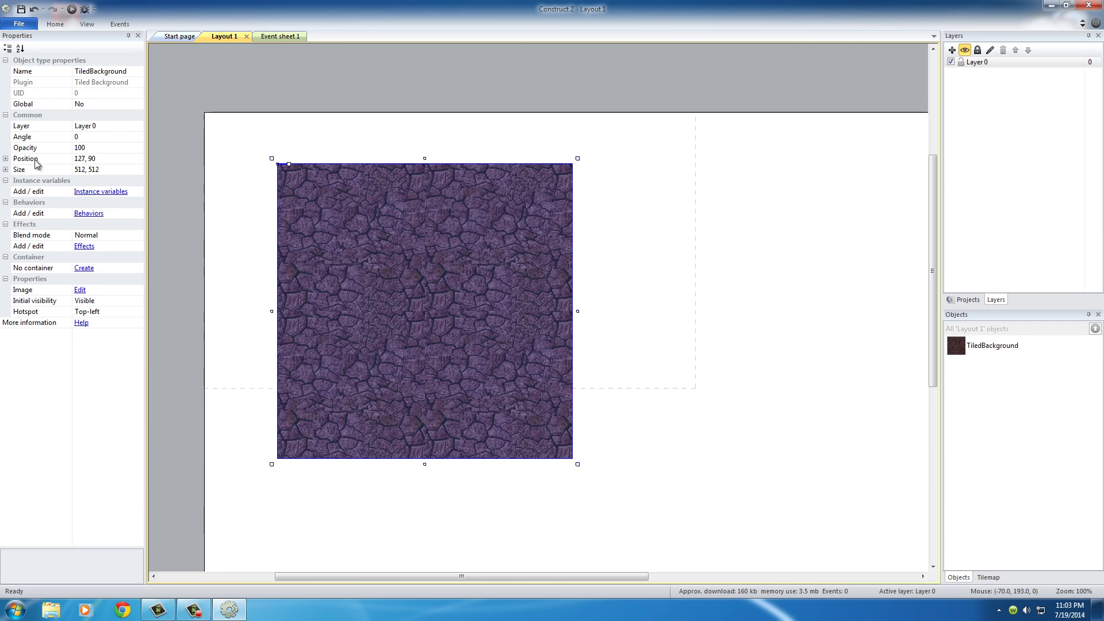
{"action": "left_click", "coordinate": [86, 160]}
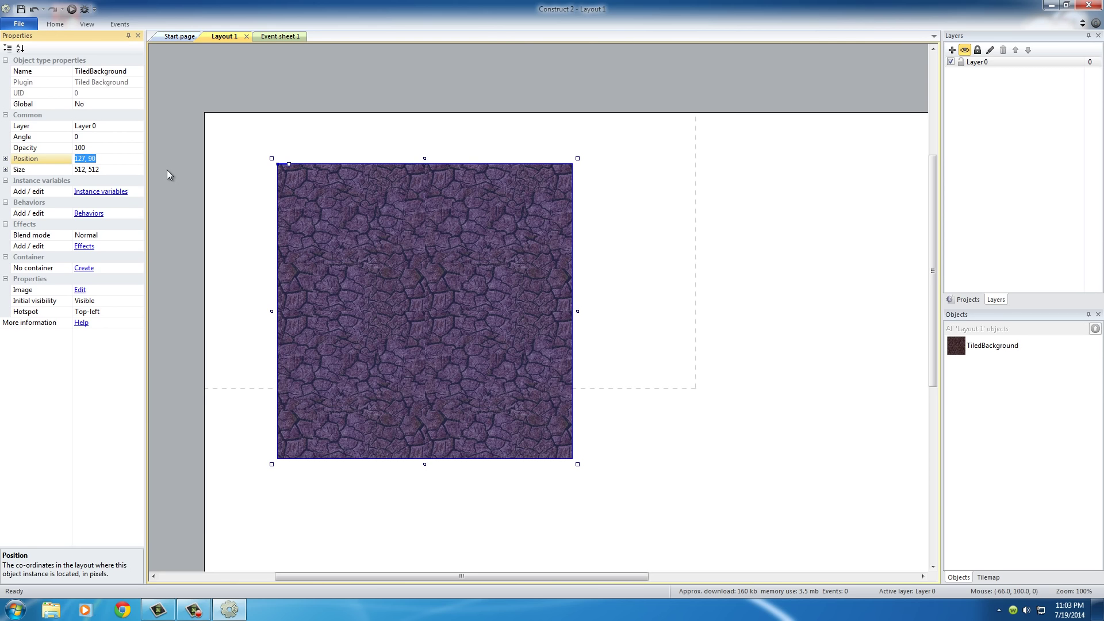
{"action": "type", "text": "0, 0"}
{"action": "key", "text": "Return"}
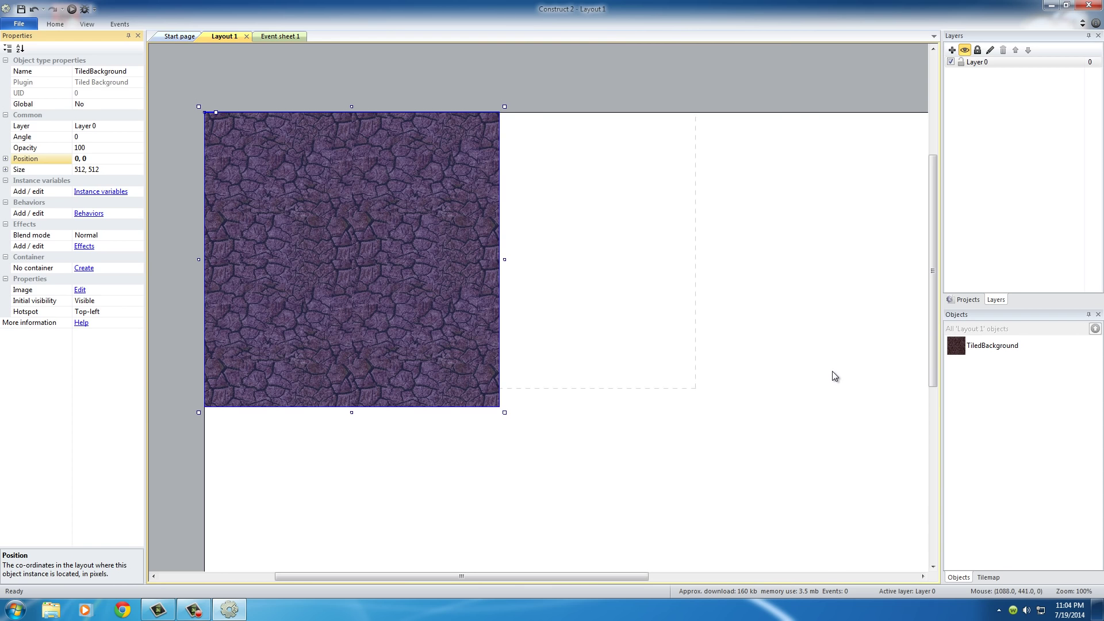
{"action": "left_click", "coordinate": [592, 435]}
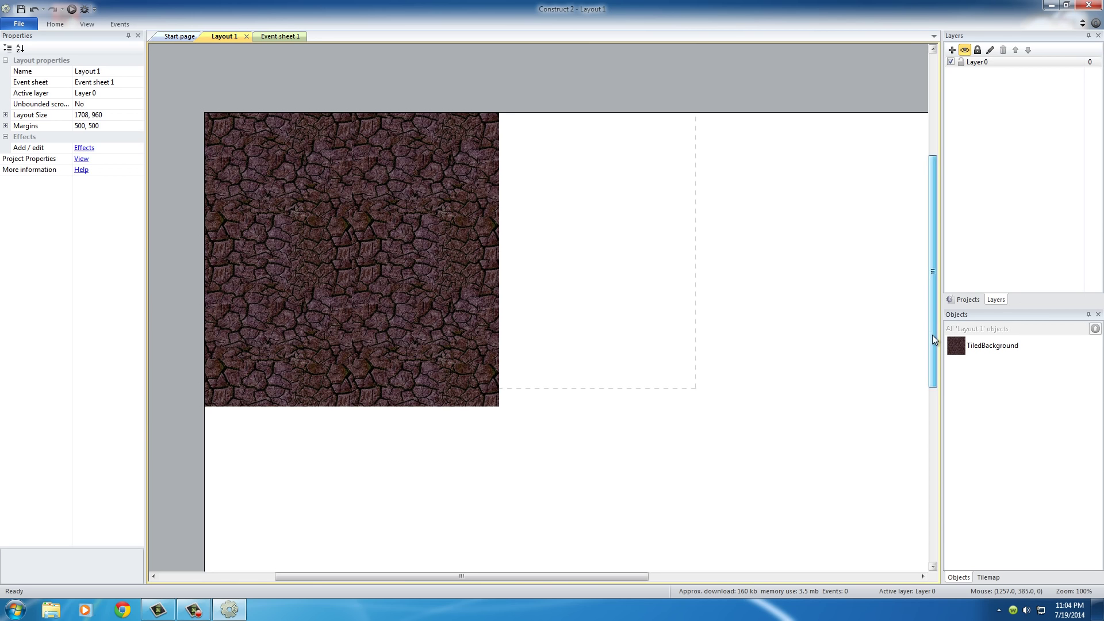
{"action": "left_click_drag", "start_coordinate": [933, 335], "coordinate": [460, 380]}
{"action": "scroll", "coordinate": [598, 338], "scroll_direction": "down", "scroll_amount": 1}
{"action": "scroll", "coordinate": [586, 348], "scroll_direction": "down", "scroll_amount": 5}
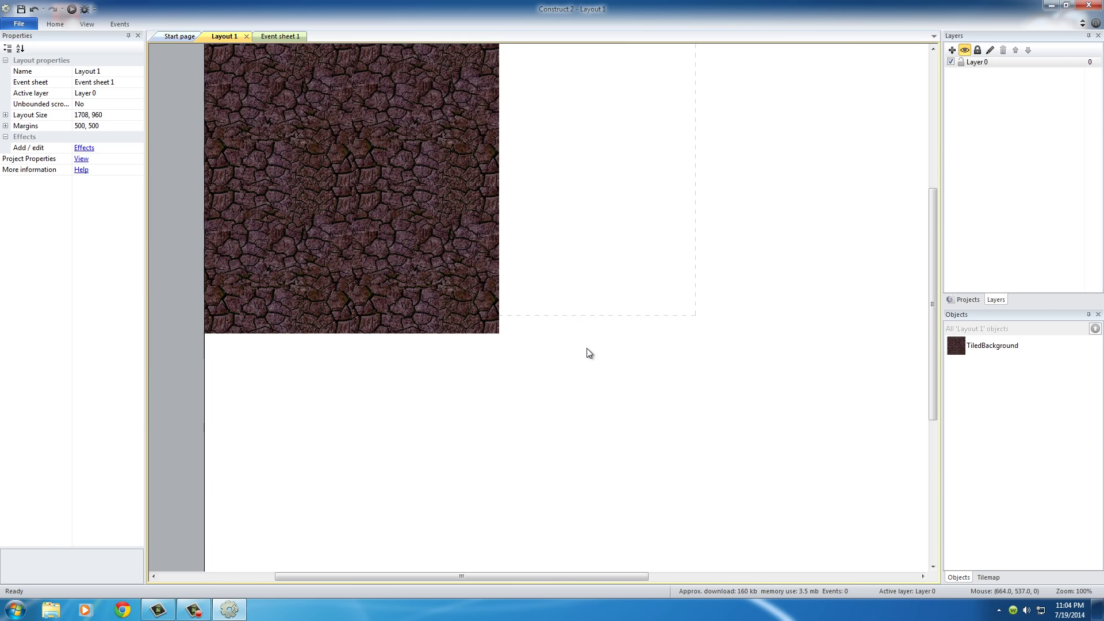
{"action": "mouse_move", "coordinate": [601, 575]}
{"action": "left_mouse_down"}
{"action": "mouse_move", "coordinate": [805, 576]}
{"action": "mouse_move", "coordinate": [590, 568]}
{"action": "left_mouse_up"}
{"action": "left_click_drag", "start_coordinate": [615, 453], "coordinate": [622, 397]}
{"action": "scroll", "coordinate": [622, 397], "scroll_direction": "up", "scroll_amount": 5}
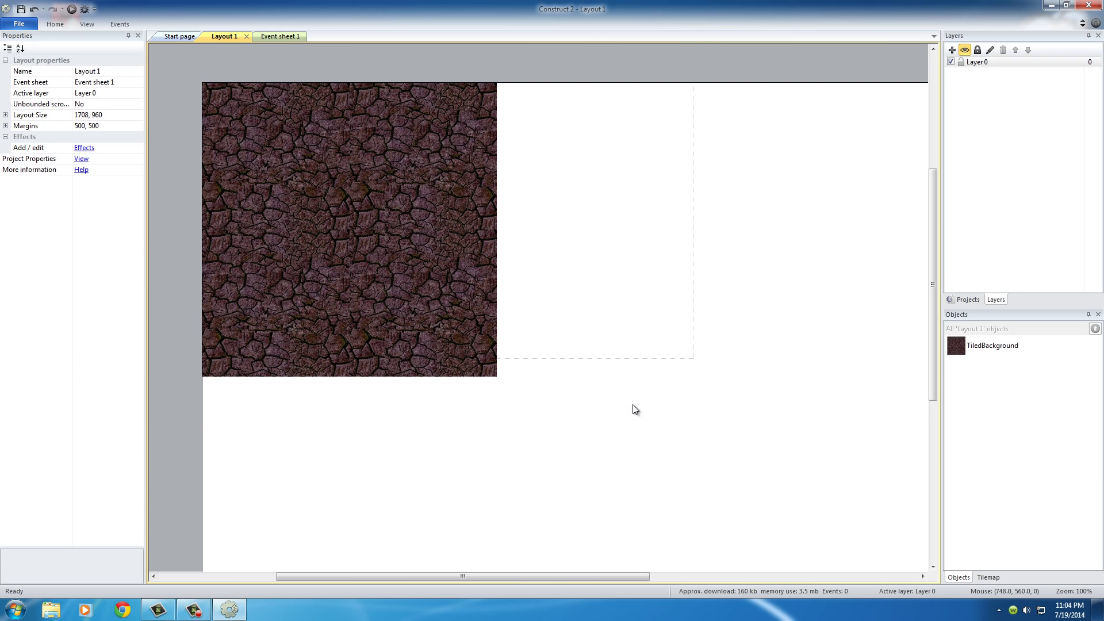
{"action": "scroll", "coordinate": [633, 409], "scroll_direction": "up", "scroll_amount": 1}
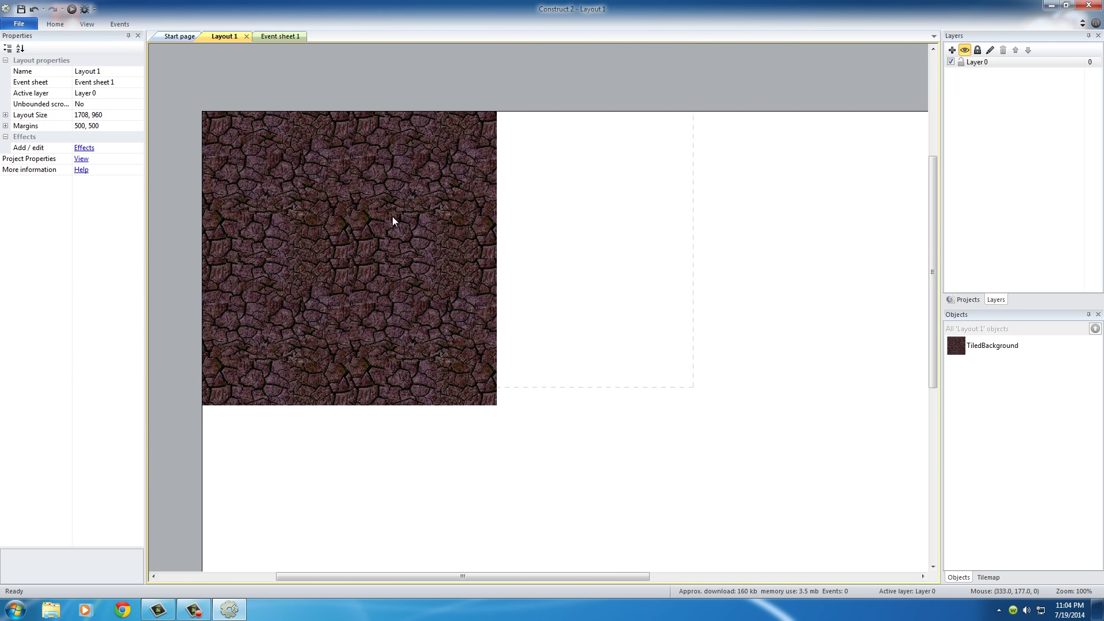
{"action": "left_click", "coordinate": [379, 222]}
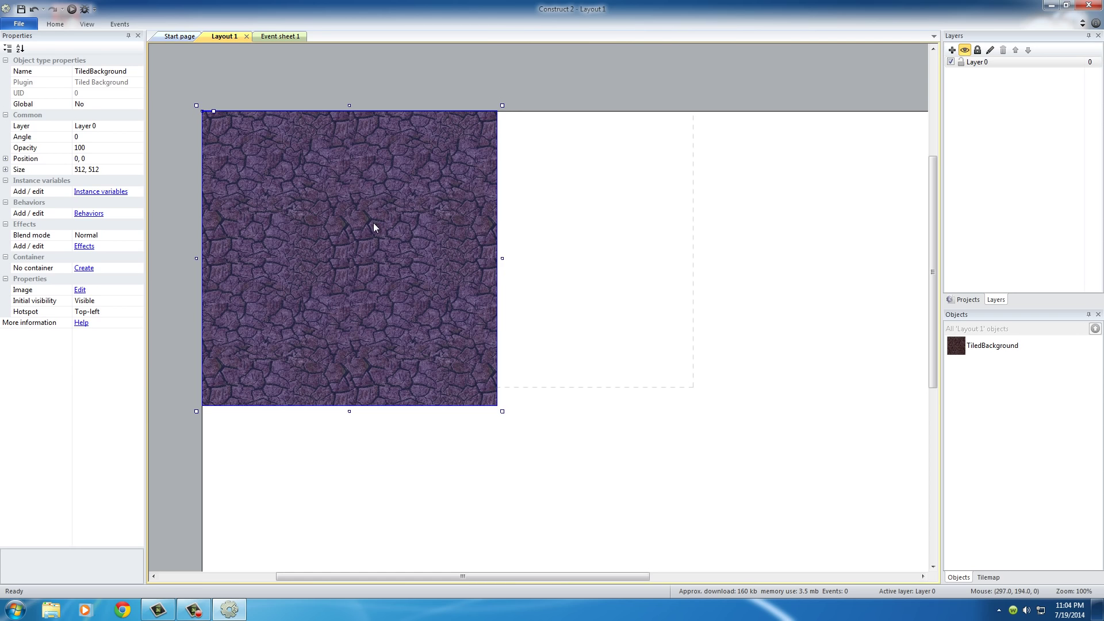
{"action": "left_click", "coordinate": [585, 78]}
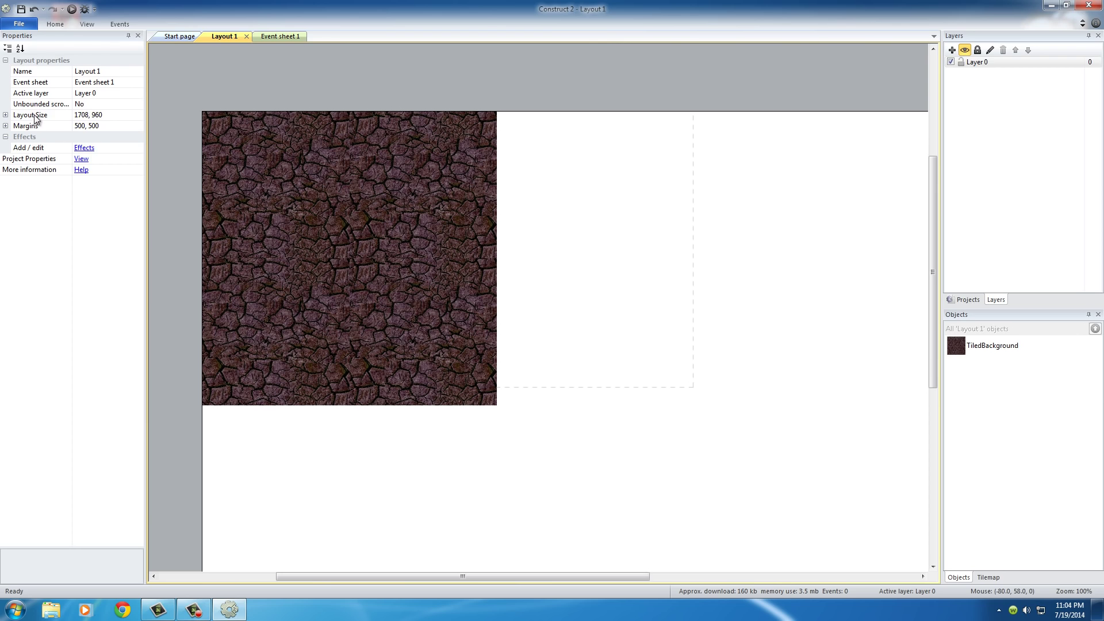
- Copy the 1708, 960 layout size into the tiled background's Size property
{"action": "left_click", "coordinate": [94, 115]}
{"action": "right_click", "coordinate": [85, 115]}
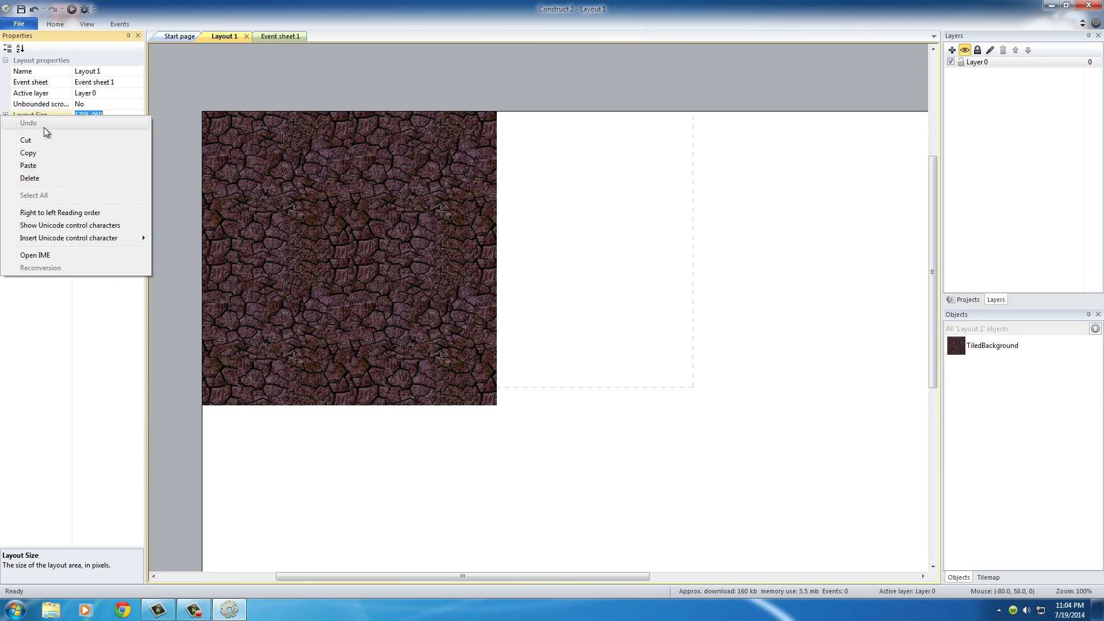
{"action": "left_click", "coordinate": [36, 153]}
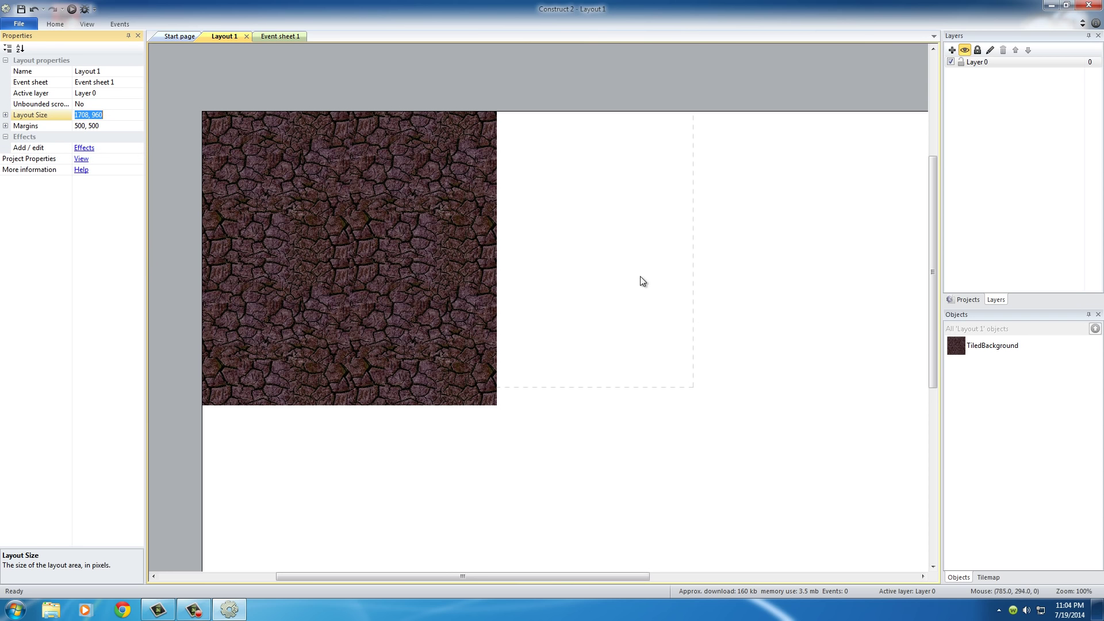
{"action": "left_click", "coordinate": [355, 221]}
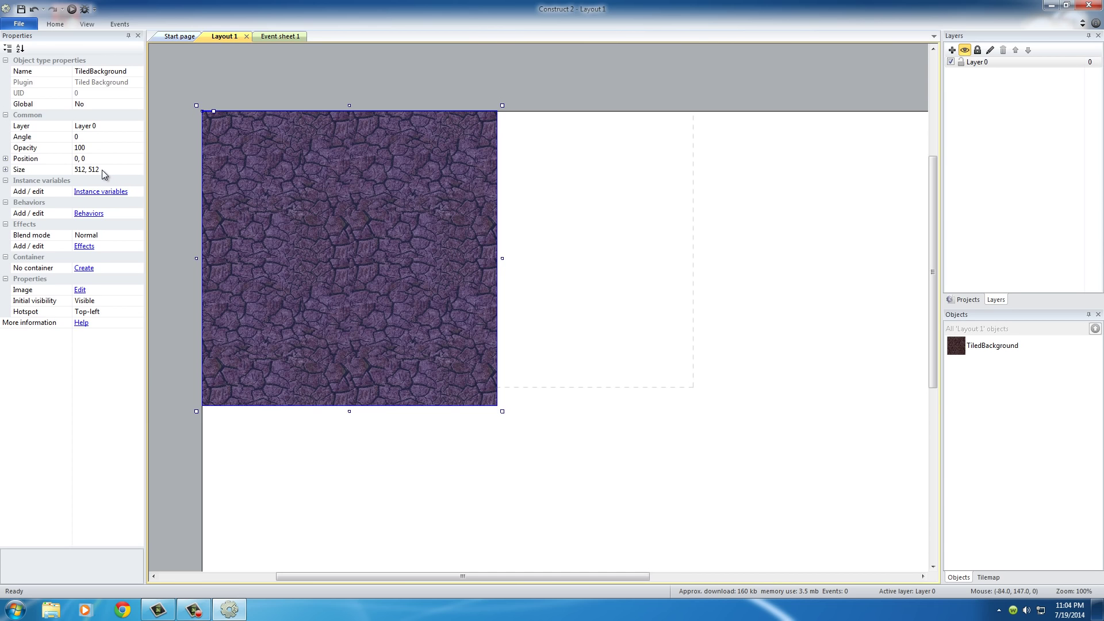
{"action": "left_click", "coordinate": [86, 170]}
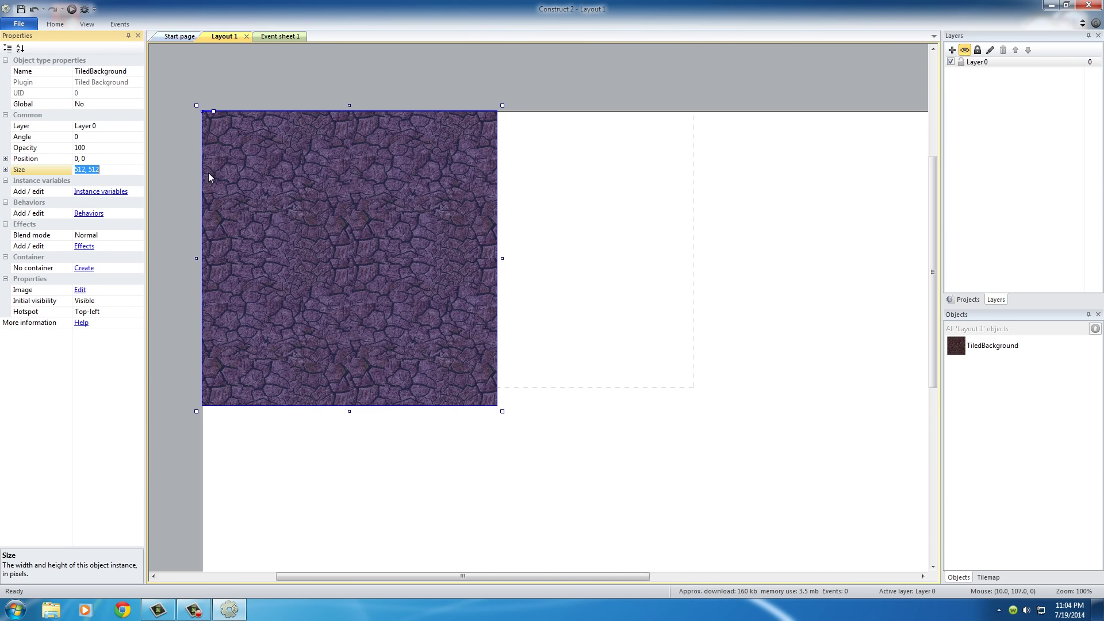
{"action": "key", "text": "ctrl+v"}
{"action": "left_click", "coordinate": [204, 158]}
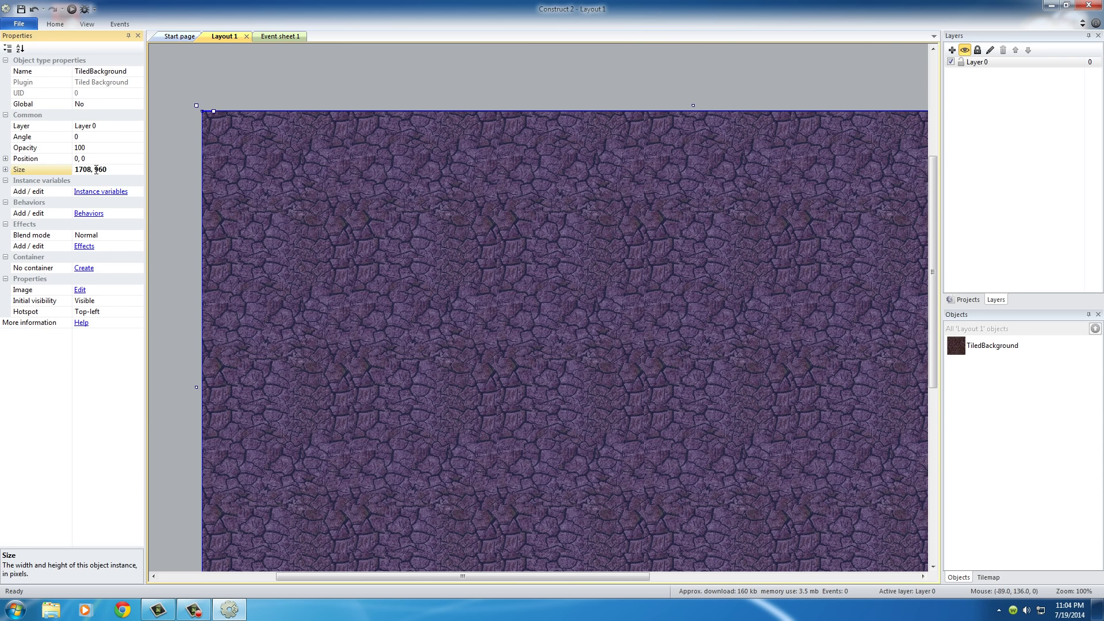
{"action": "left_click", "coordinate": [414, 83]}
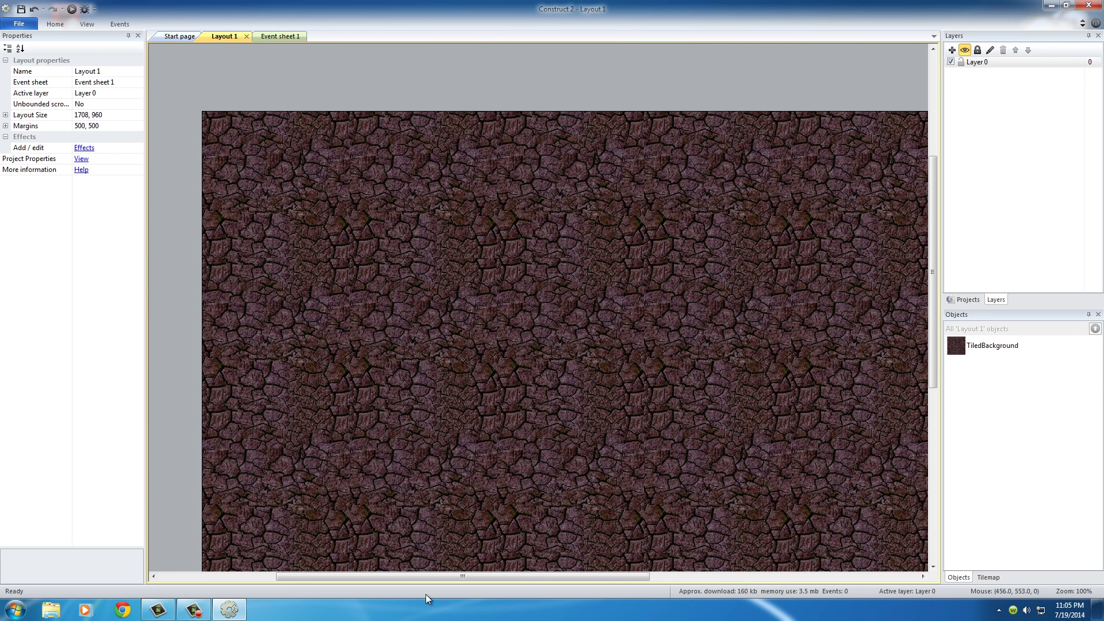
{"action": "left_click_drag", "start_coordinate": [452, 580], "coordinate": [640, 577]}
{"action": "scroll", "coordinate": [627, 458], "scroll_direction": "down", "scroll_amount": 3}
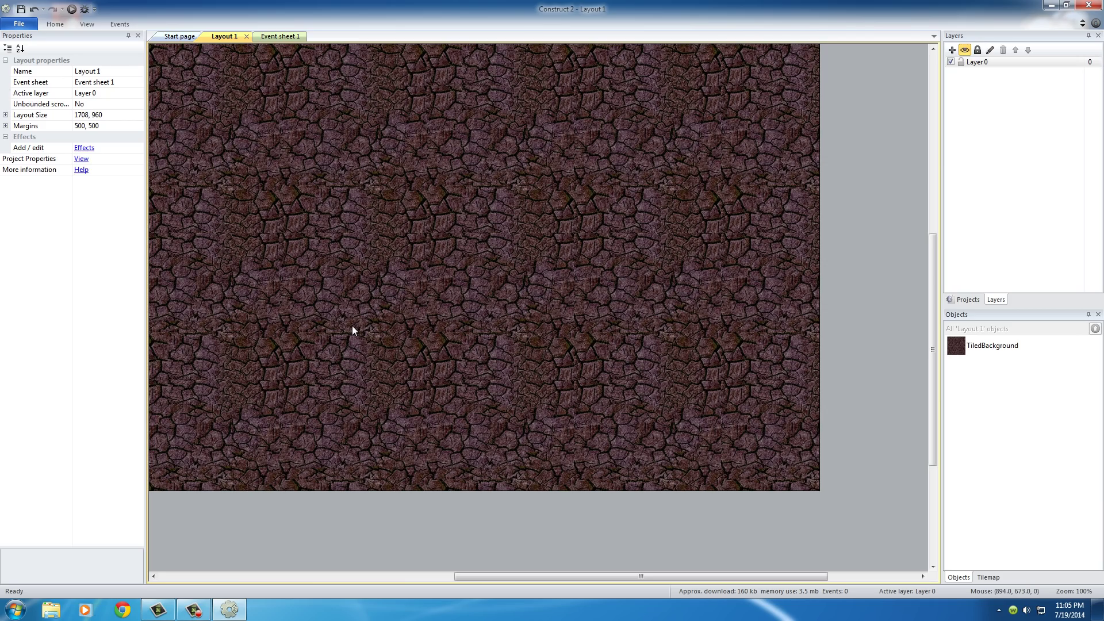
{"action": "scroll", "coordinate": [352, 325], "scroll_direction": "down", "scroll_amount": 5, "text": "ctrl"}
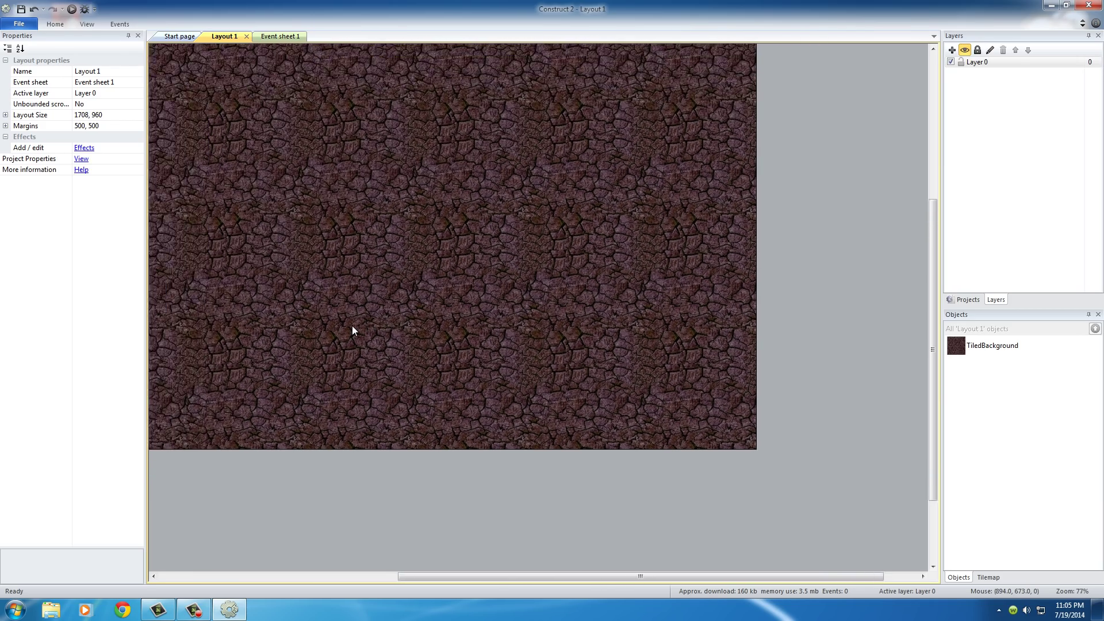
{"action": "scroll", "coordinate": [352, 326], "scroll_direction": "down", "scroll_amount": 3, "text": "ctrl"}
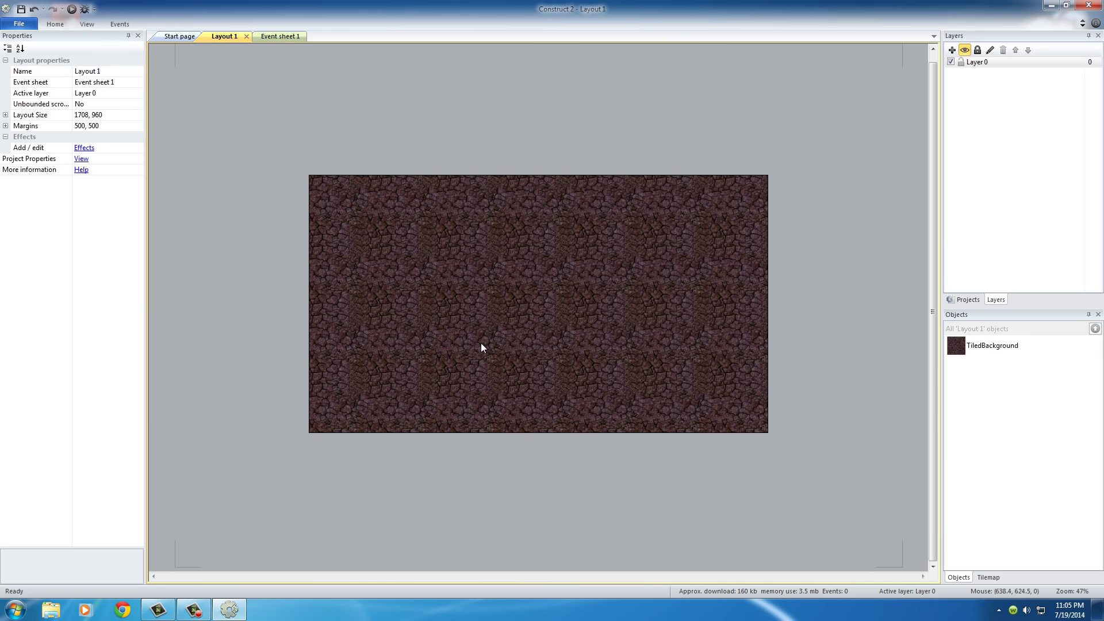
{"action": "scroll", "coordinate": [472, 345], "scroll_direction": "up", "scroll_amount": 6, "text": "ctrl"}
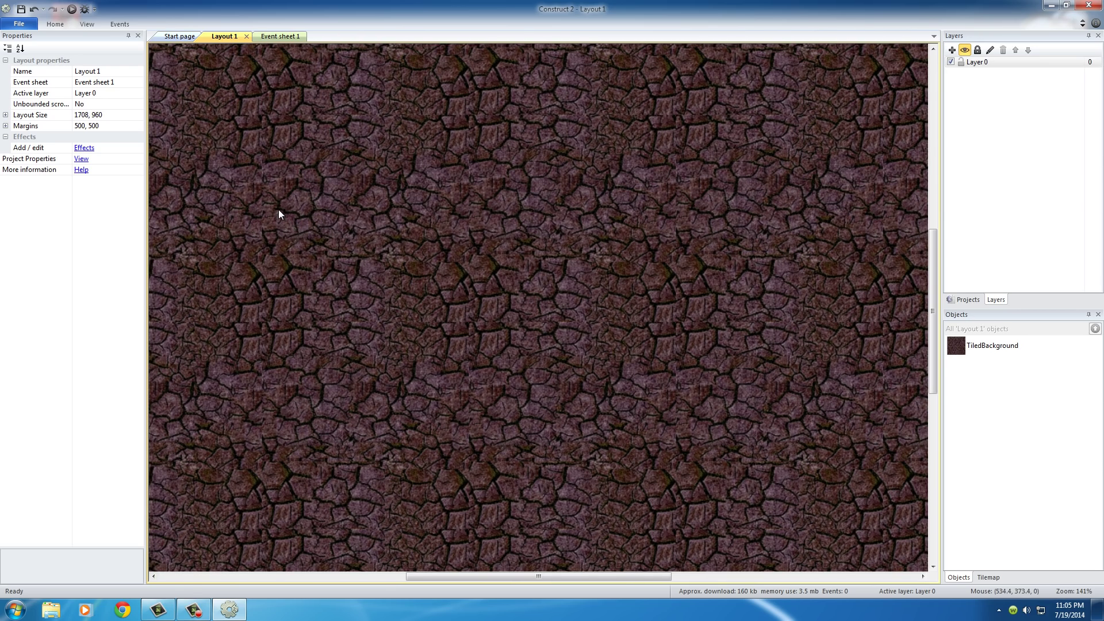
{"action": "middle_click_drag", "start_coordinate": [278, 214], "coordinate": [697, 419]}
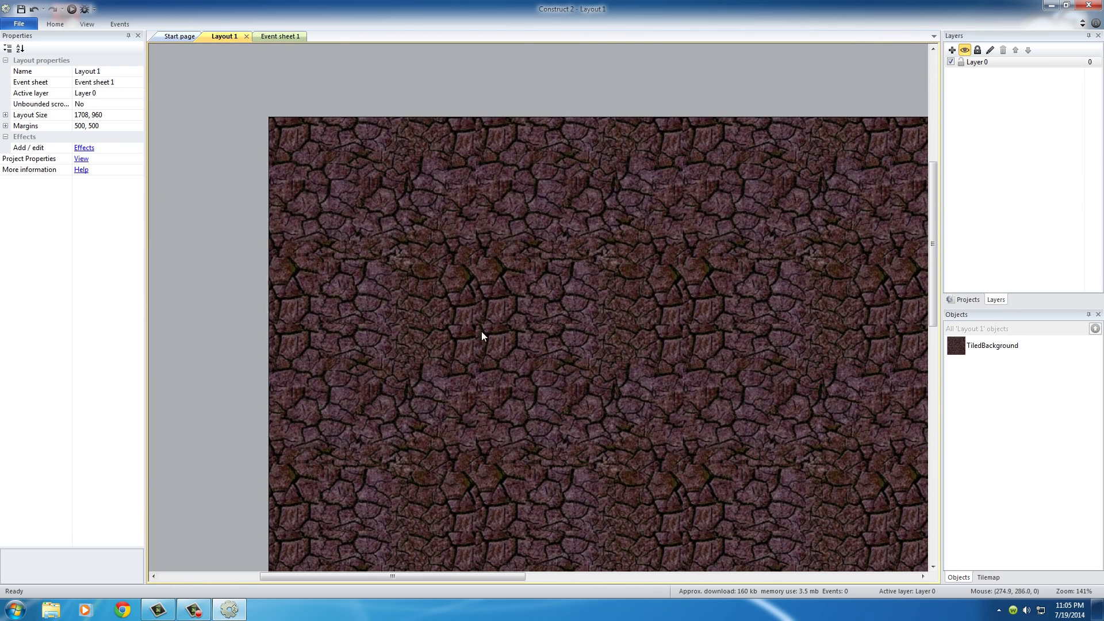
{"action": "middle_click_drag", "start_coordinate": [481, 331], "coordinate": [432, 333]}
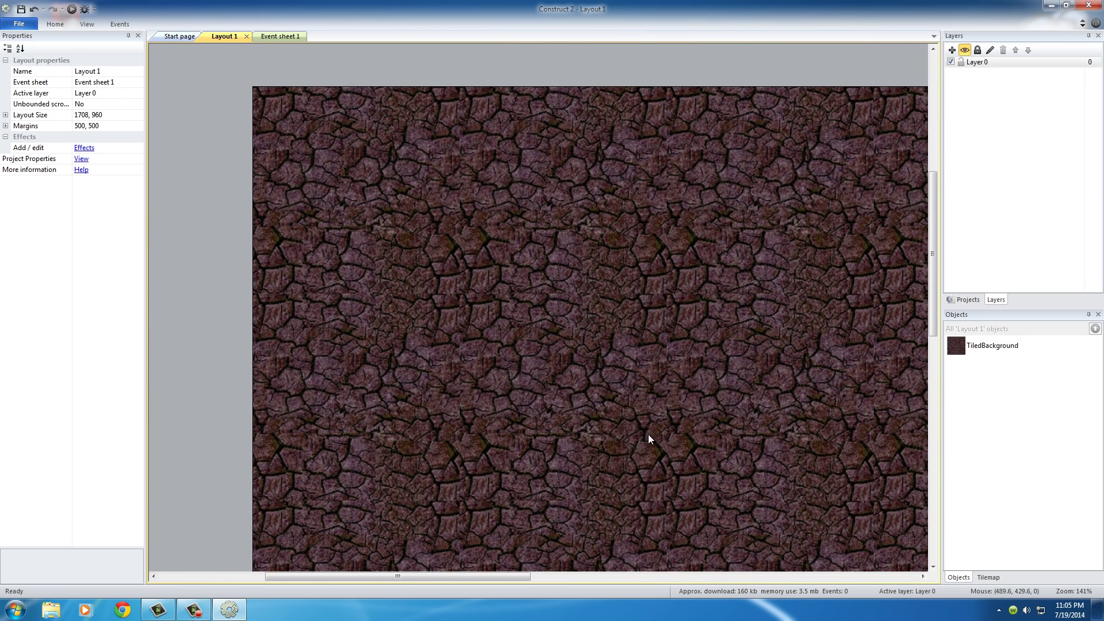
{"action": "middle_click_drag", "start_coordinate": [660, 381], "coordinate": [521, 336]}
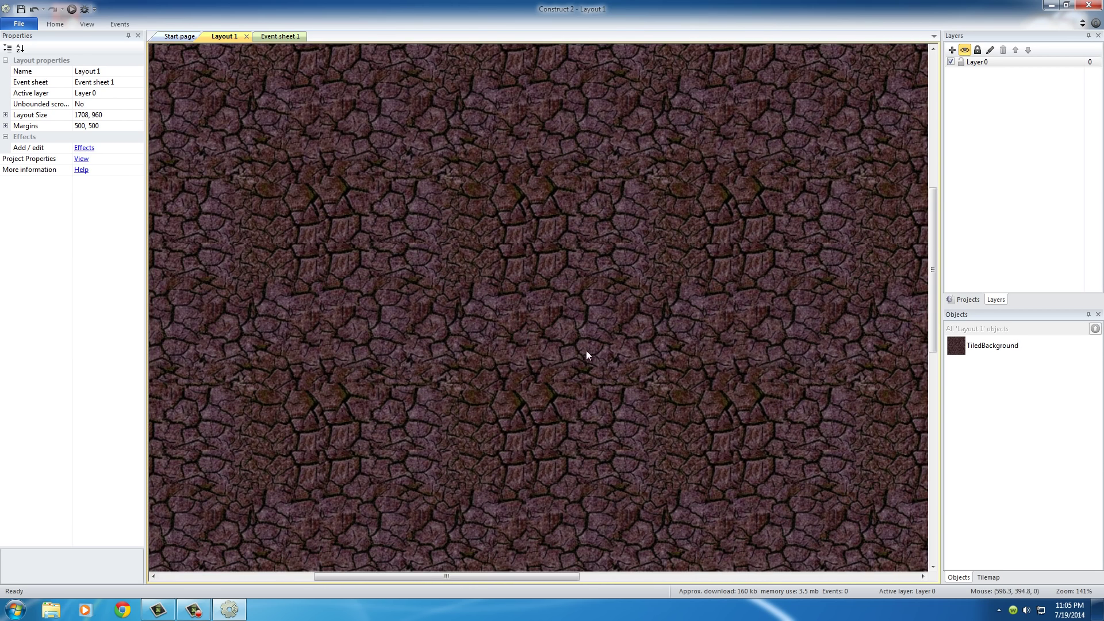
{"action": "mouse_move", "coordinate": [931, 306]}
{"action": "left_mouse_down"}
{"action": "mouse_move", "coordinate": [926, 278]}
{"action": "mouse_move", "coordinate": [931, 315]}
{"action": "left_mouse_up"}
{"action": "left_click_drag", "start_coordinate": [527, 576], "coordinate": [484, 575]}
{"action": "scroll", "coordinate": [608, 432], "scroll_direction": "up", "scroll_amount": 2}
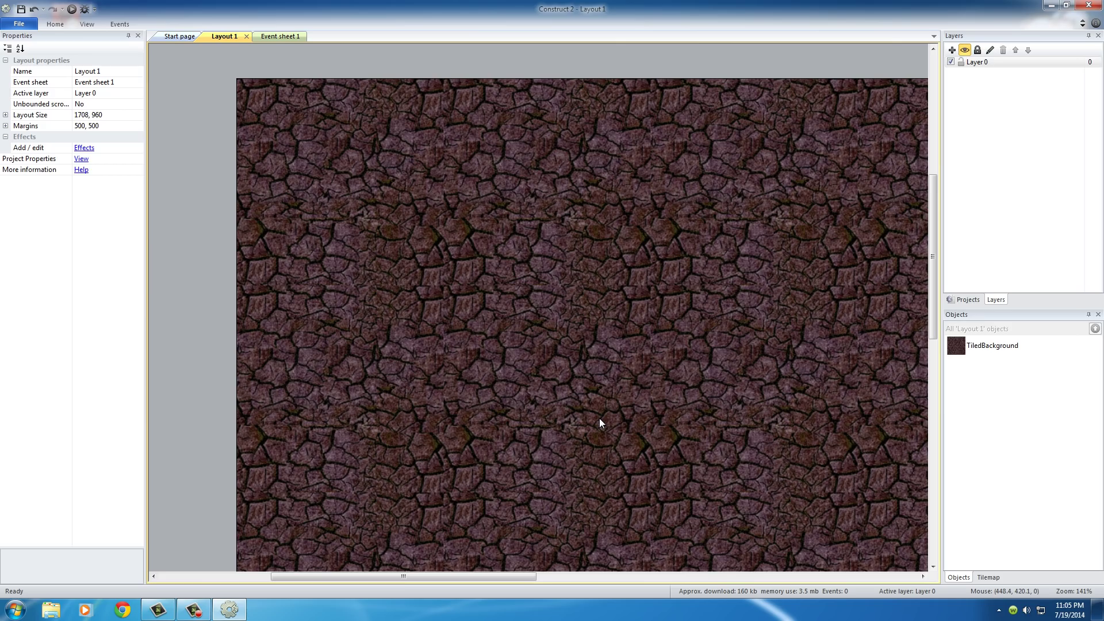
{"action": "scroll", "coordinate": [599, 422], "scroll_direction": "down", "scroll_amount": 2, "text": "ctrl"}
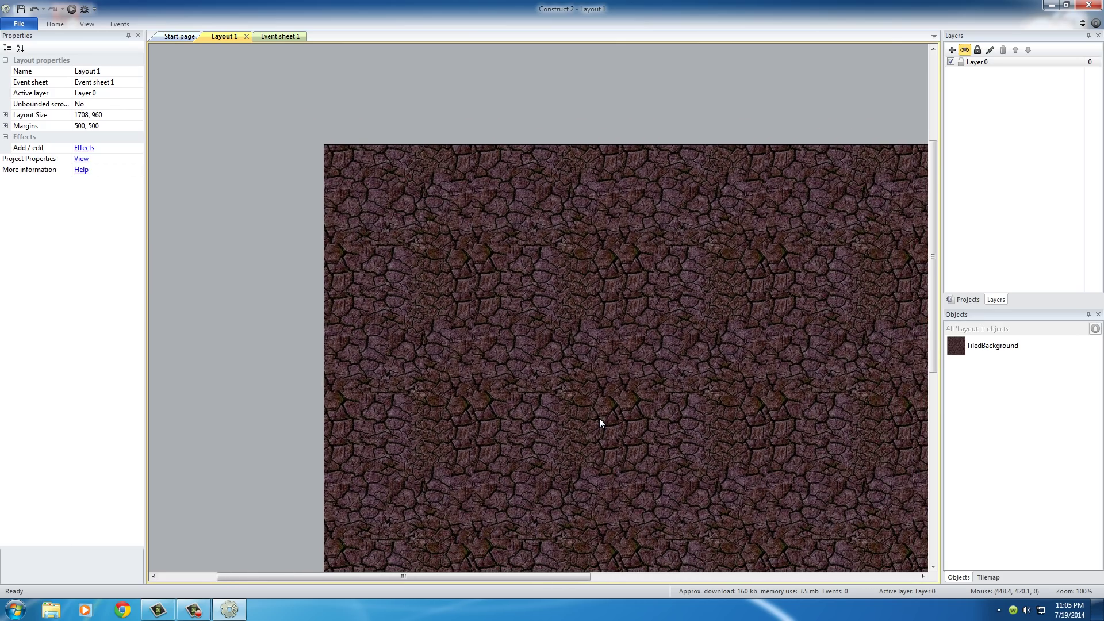
{"action": "scroll", "coordinate": [575, 399], "scroll_direction": "down", "scroll_amount": 4, "text": "ctrl"}
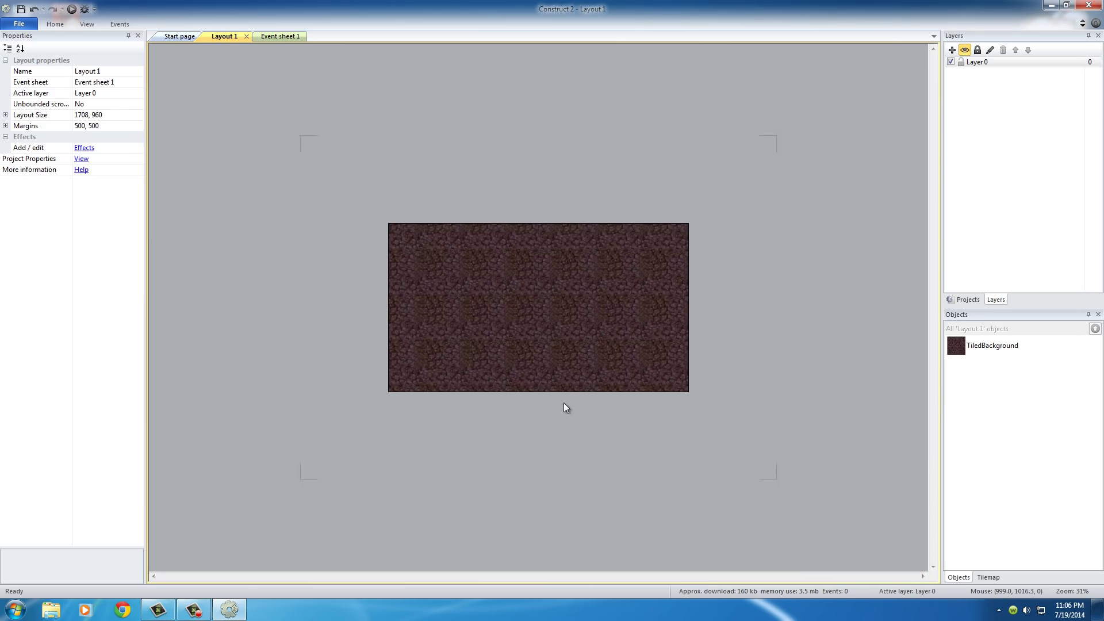
{"action": "scroll", "coordinate": [563, 402], "scroll_direction": "up", "scroll_amount": 7, "text": "ctrl"}
{"action": "scroll", "coordinate": [554, 406], "scroll_direction": "up", "scroll_amount": 1, "text": "ctrl"}
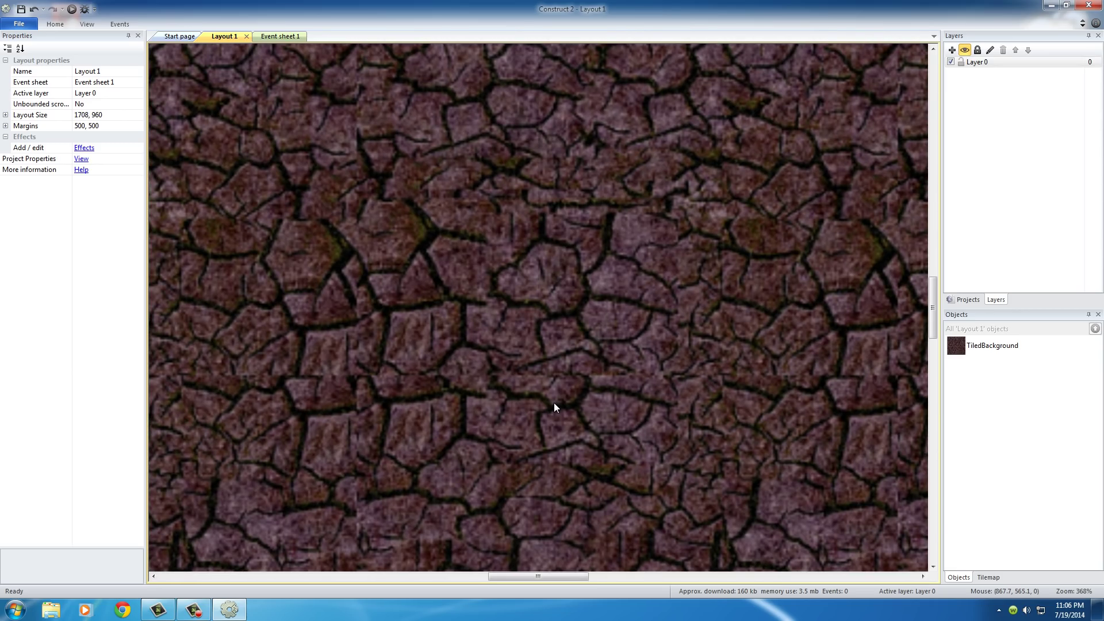
{"action": "scroll", "coordinate": [554, 407], "scroll_direction": "down", "scroll_amount": 6, "text": "ctrl"}
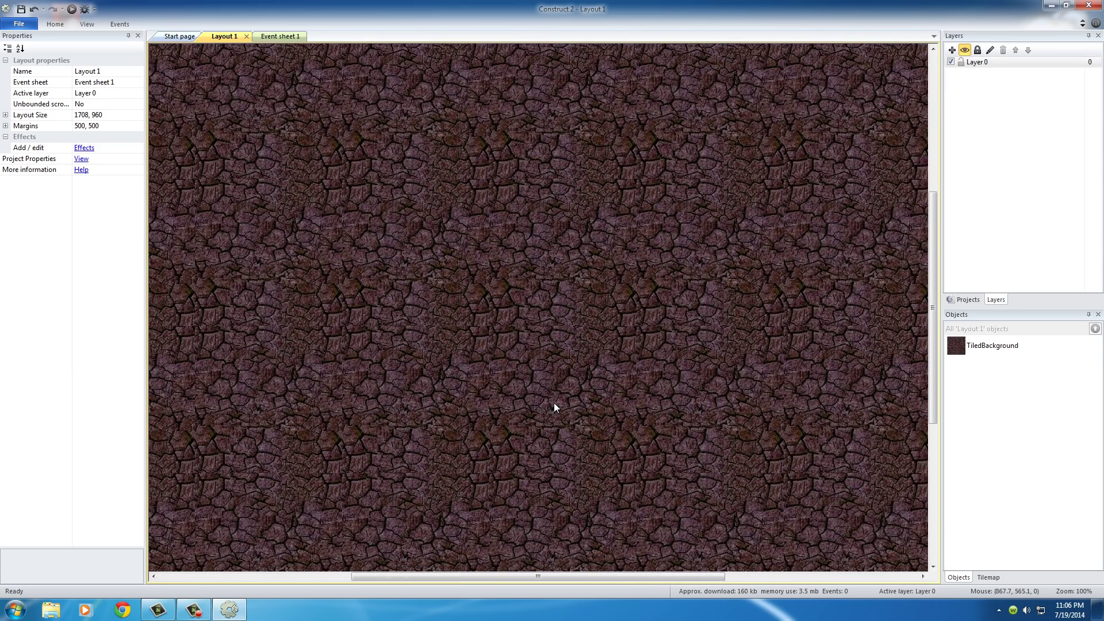
{"action": "middle_click_drag", "start_coordinate": [489, 338], "coordinate": [564, 331]}
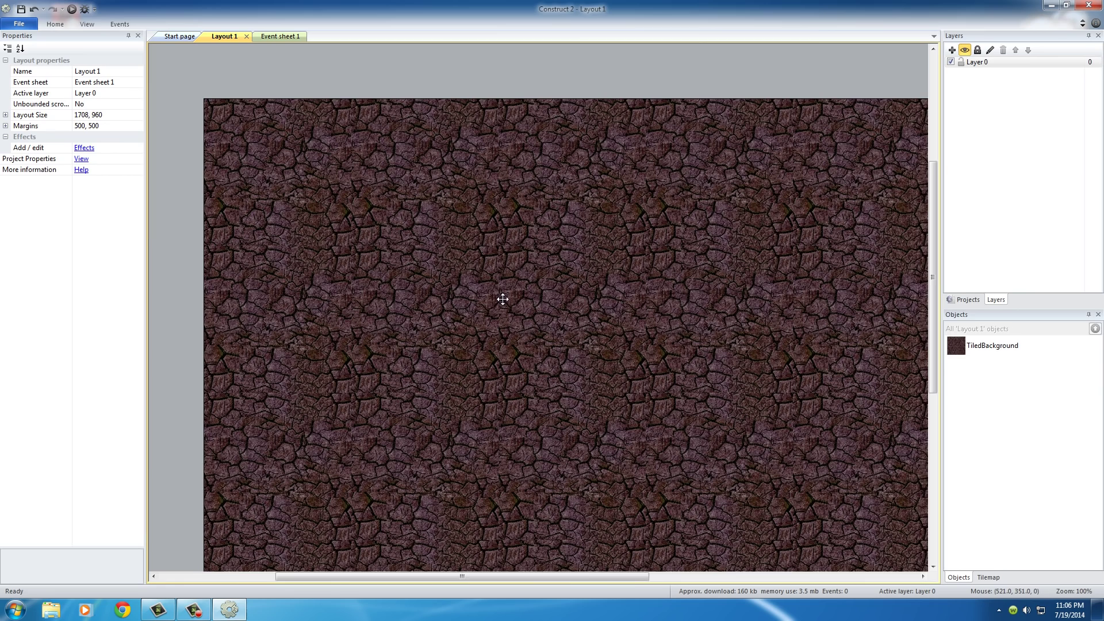
{"action": "middle_click_drag", "start_coordinate": [502, 299], "coordinate": [494, 282]}
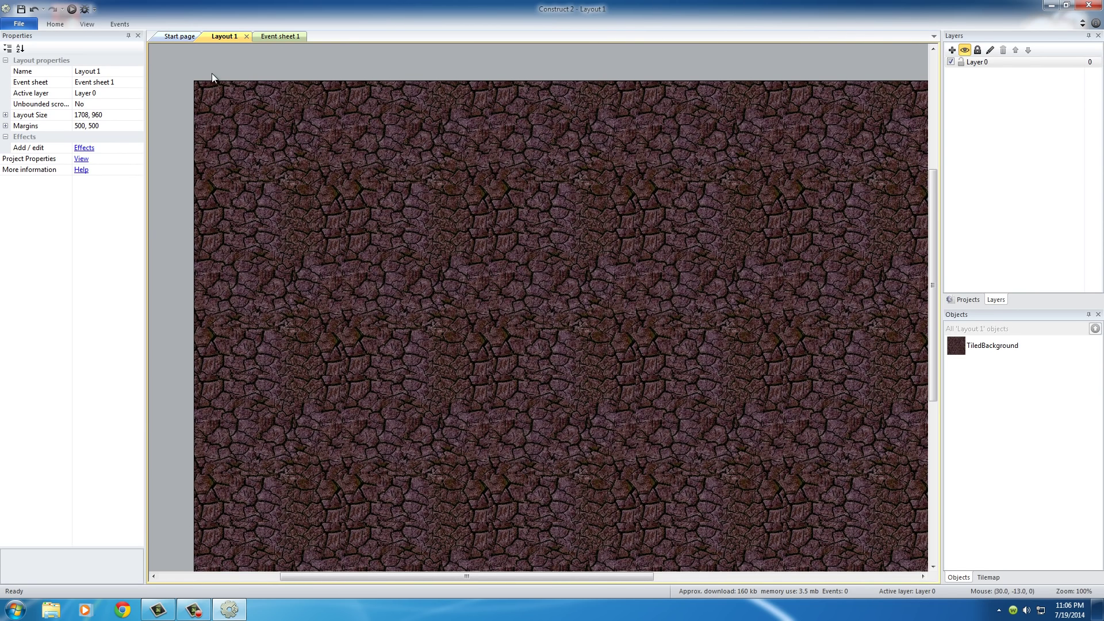